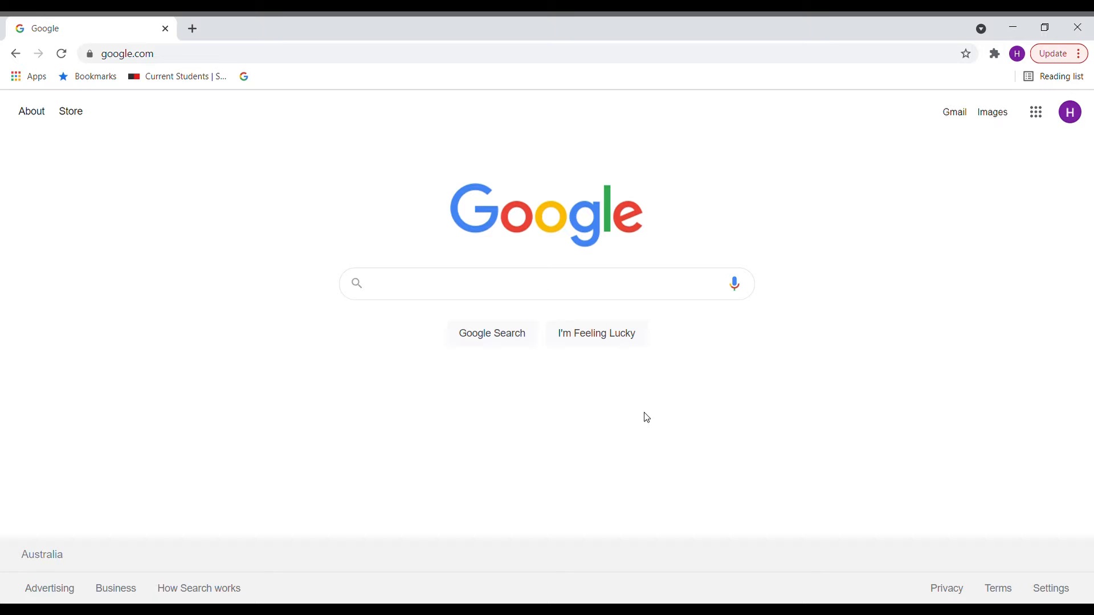
- Search the web for "mapbox", open the Mapbox website and go through the account to the Mapbox Studio styles page
{"action": "left_click", "coordinate": [236, 56]}
{"action": "type", "text": "mapbox"}
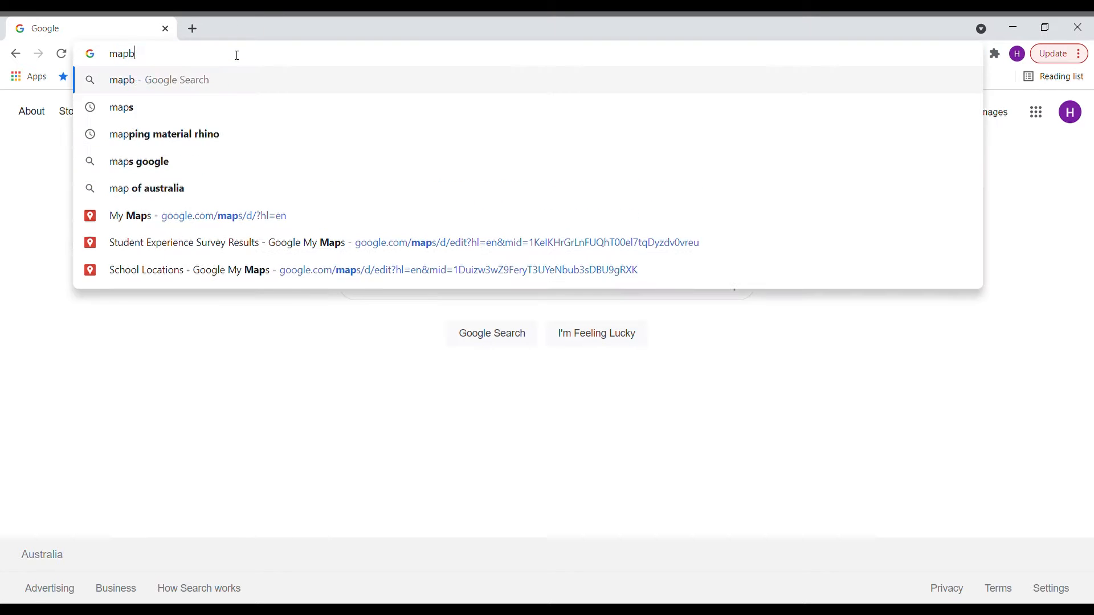
{"action": "key", "text": "Return"}
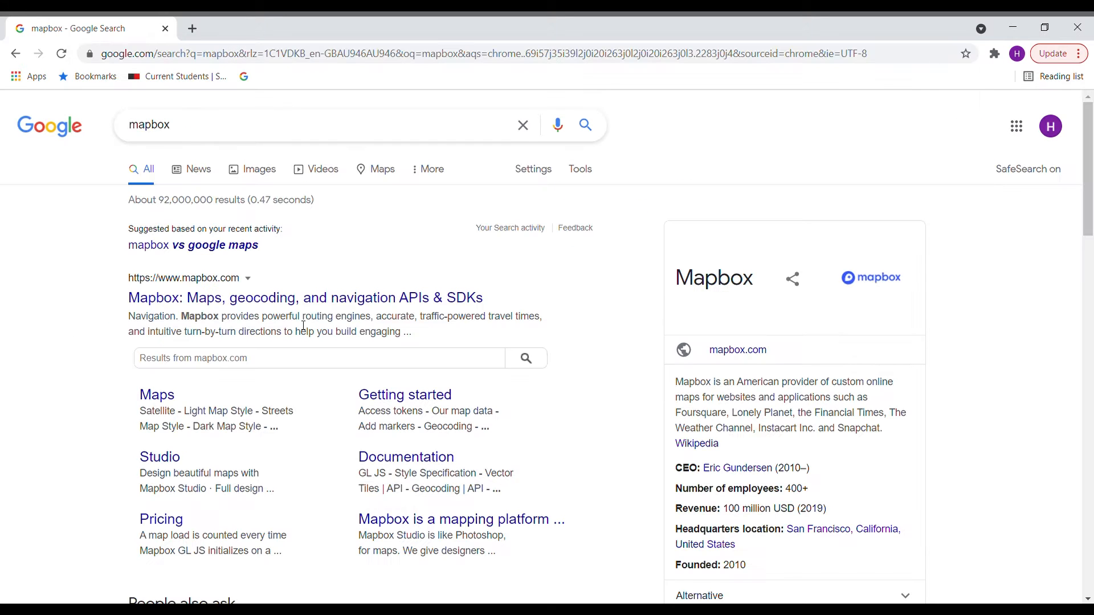
{"action": "left_click", "coordinate": [286, 298]}
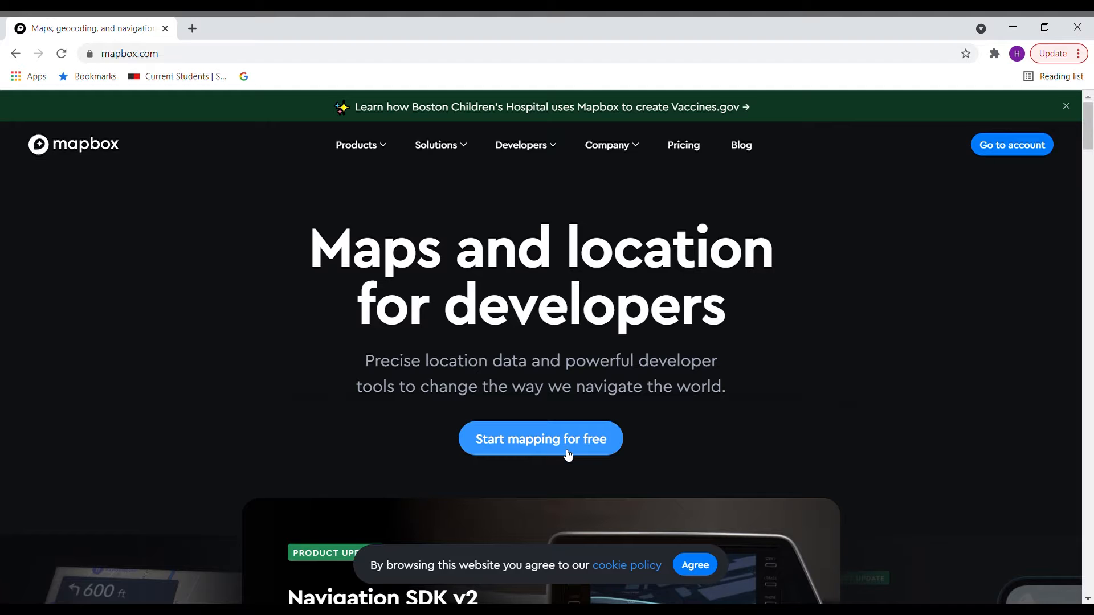
{"action": "left_click", "coordinate": [534, 451]}
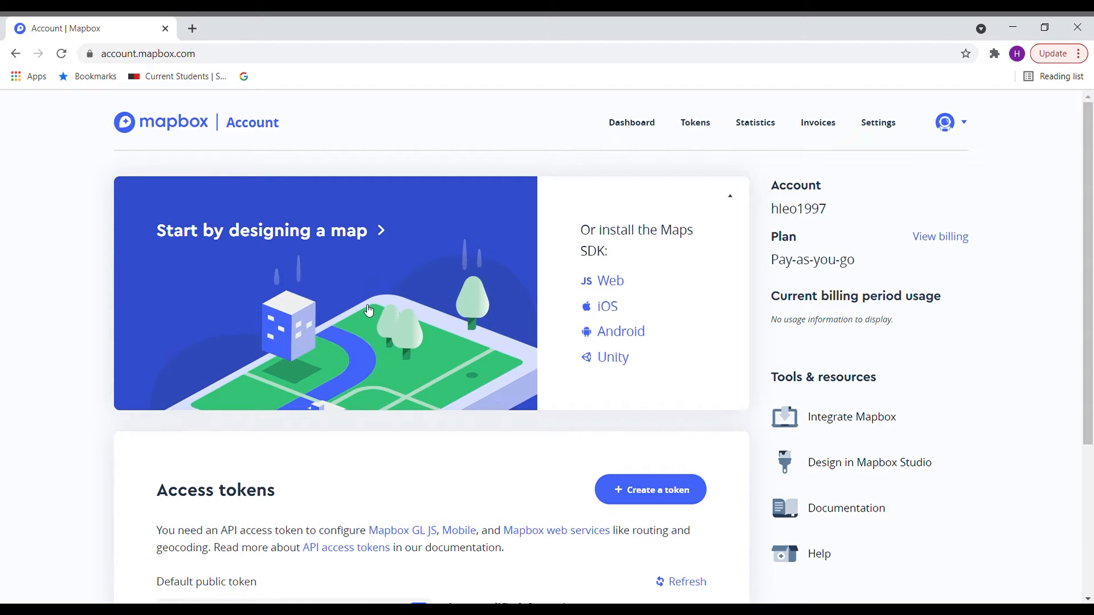
{"action": "left_click", "coordinate": [349, 294]}
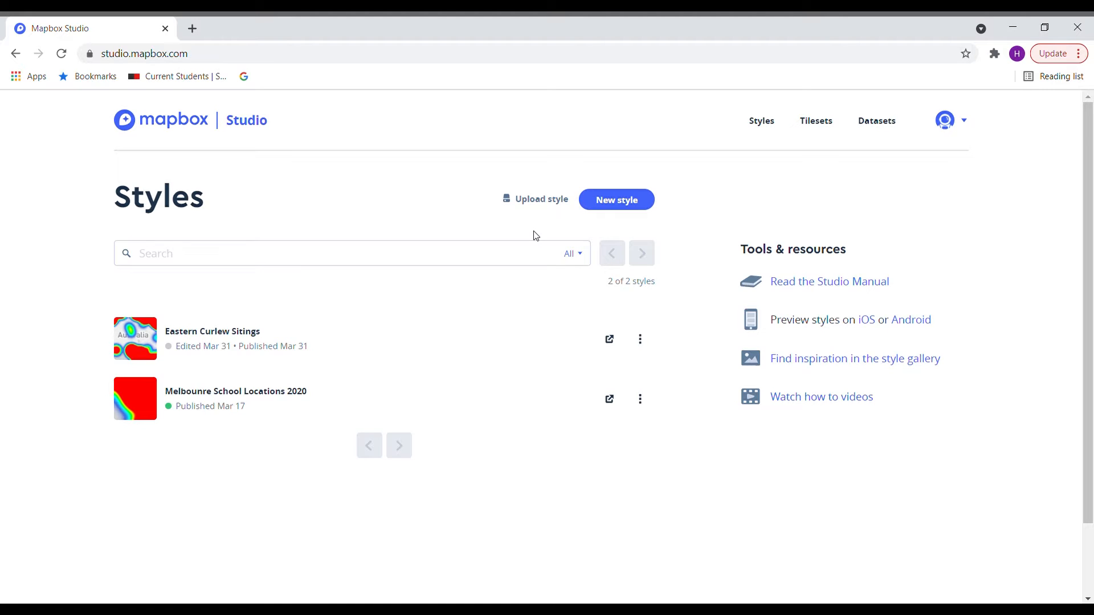
- Preview the Streets and Outdoors templates, then create a new style from the Monochrome template in the Light variation
{"action": "left_click", "coordinate": [621, 207]}
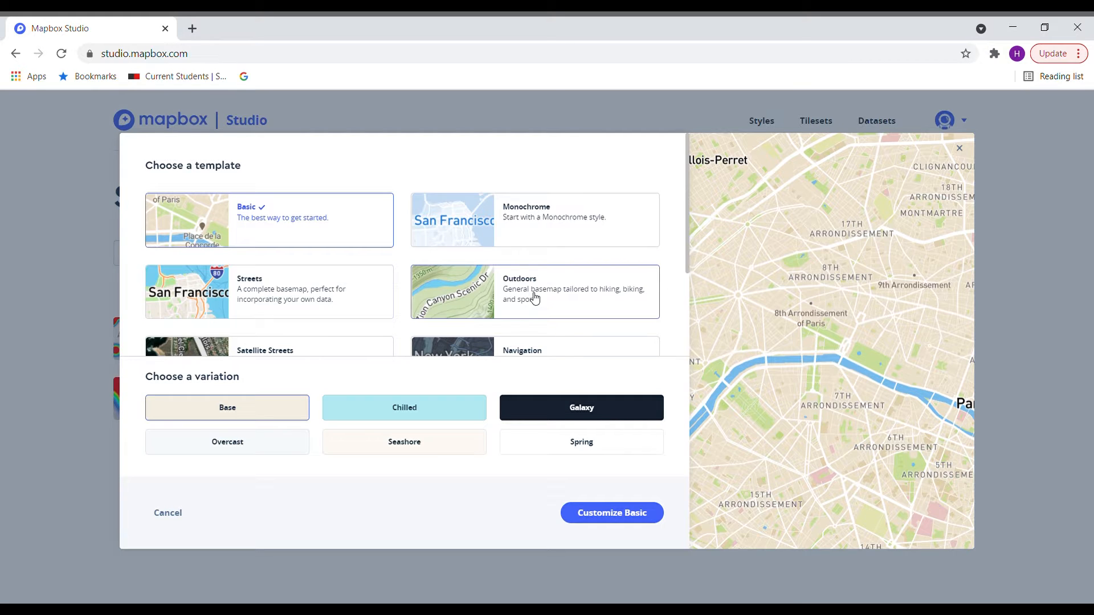
{"action": "left_click", "coordinate": [263, 294]}
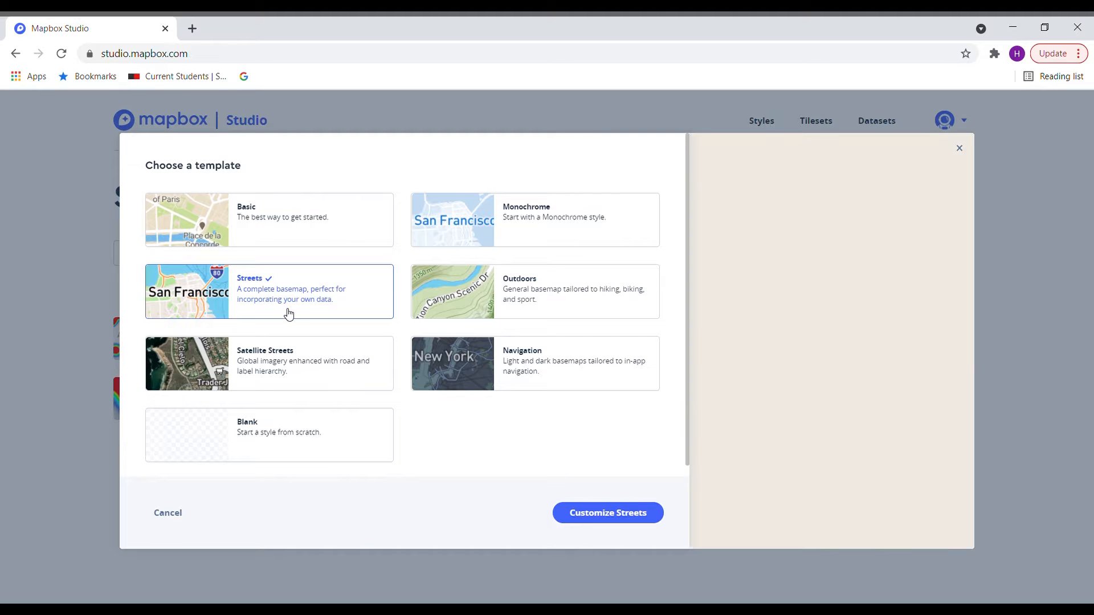
{"action": "left_click", "coordinate": [478, 292]}
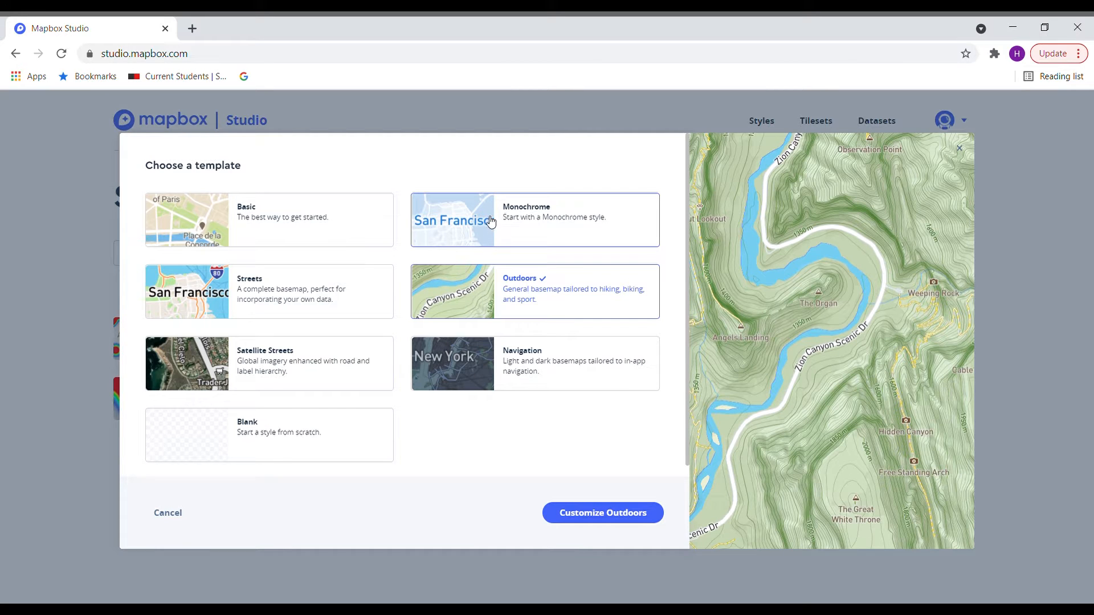
{"action": "left_click", "coordinate": [477, 232]}
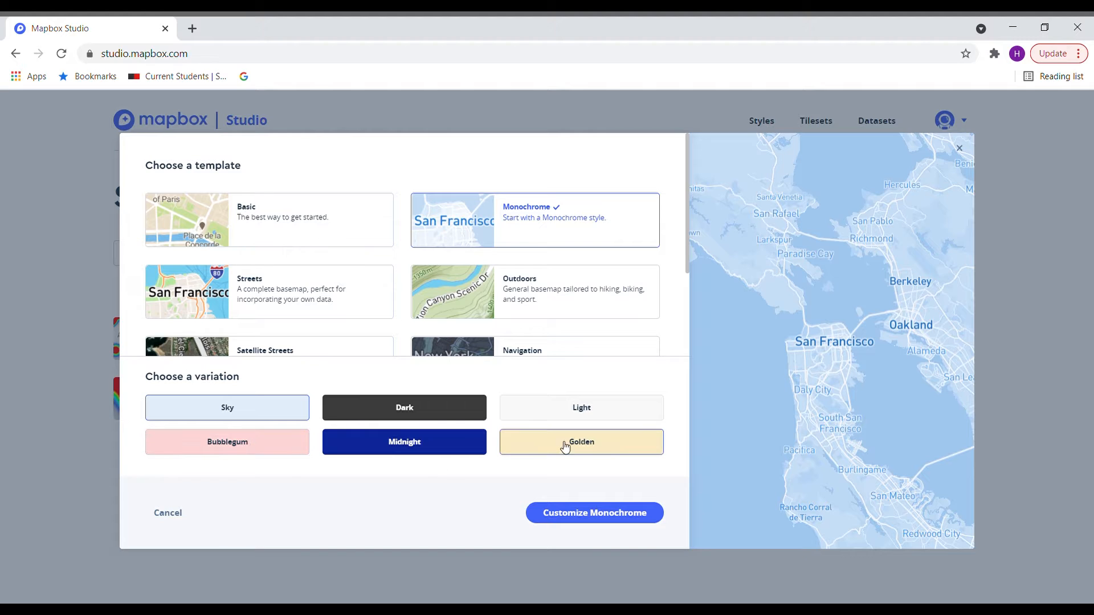
{"action": "left_click", "coordinate": [432, 422]}
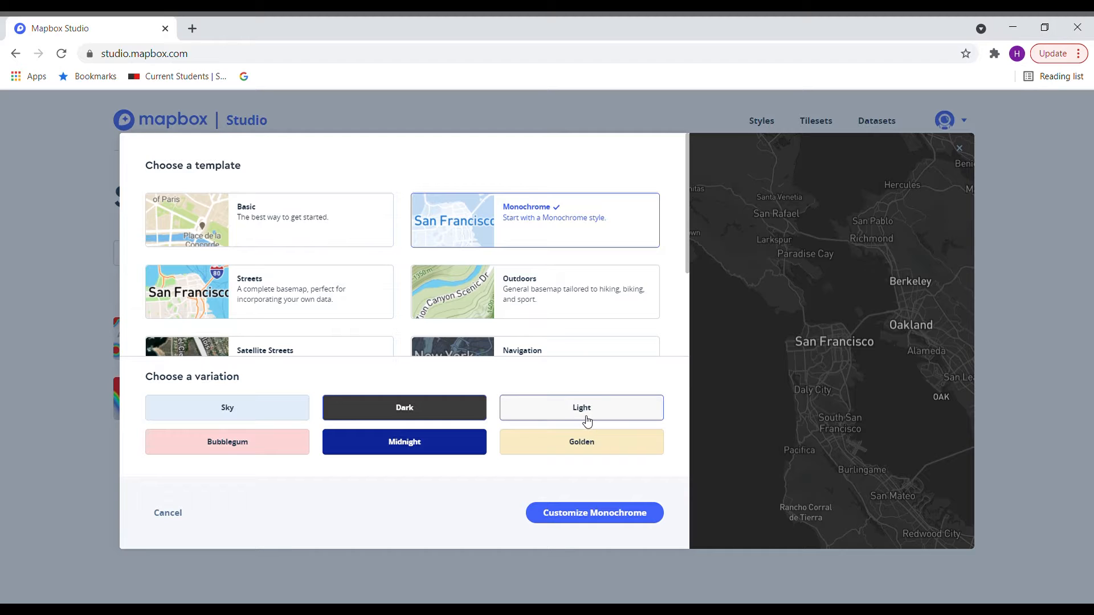
{"action": "left_click", "coordinate": [557, 417]}
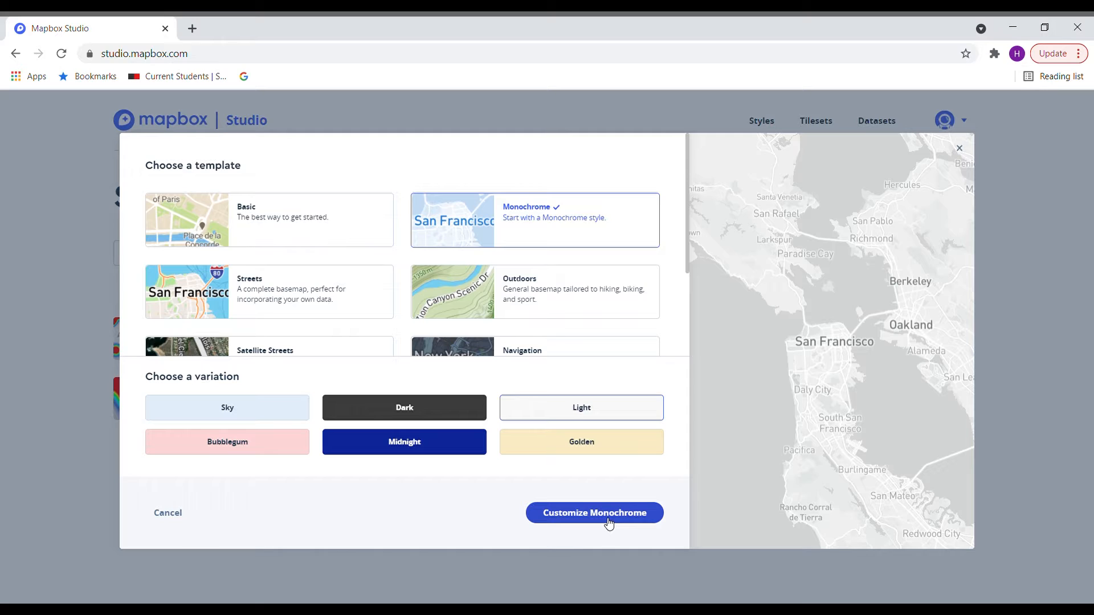
{"action": "left_click", "coordinate": [650, 516]}
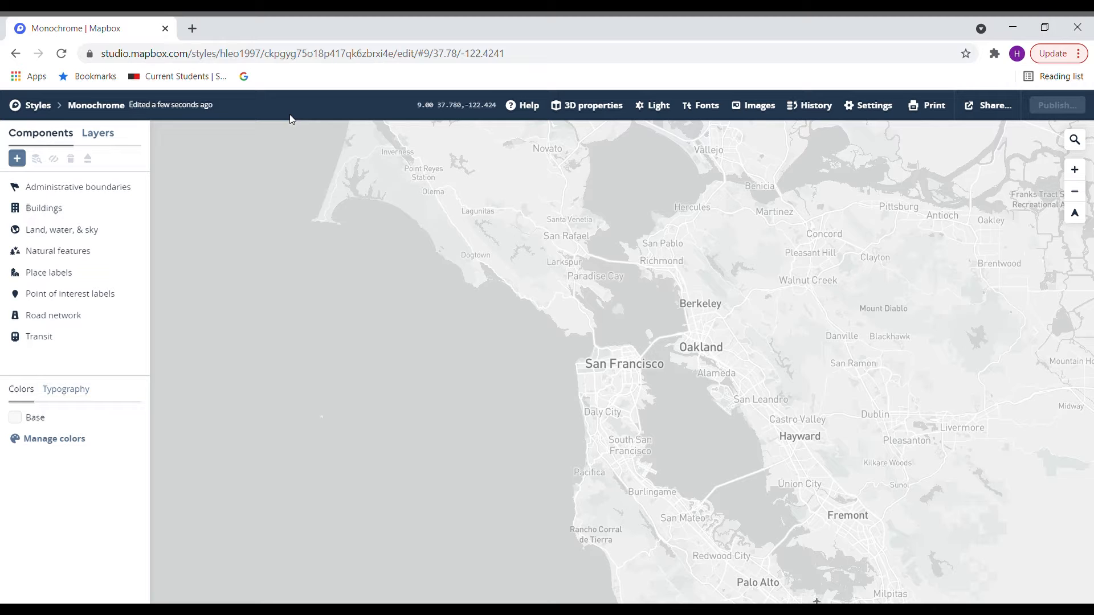
- Rename the map style as "School Locations Victoria"
{"action": "mouse_move", "coordinate": [103, 109]}
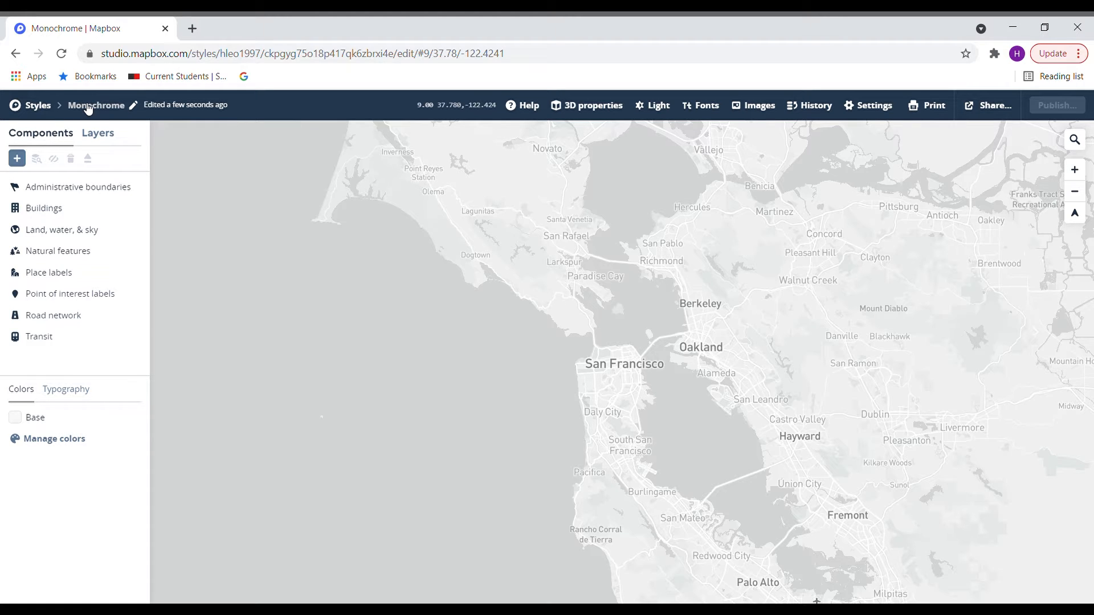
{"action": "left_click", "coordinate": [88, 109]}
{"action": "key", "text": "BackSpace"}
{"action": "key", "text": "BackSpace"}
{"action": "key", "text": "BackSpace"}
{"action": "key", "text": "BackSpace"}
{"action": "key", "text": "BackSpace"}
{"action": "key", "text": "BackSpace"}
{"action": "key", "text": "BackSpace"}
{"action": "key", "text": "BackSpace"}
{"action": "key", "text": "BackSpace"}
{"action": "key", "text": "BackSpace"}
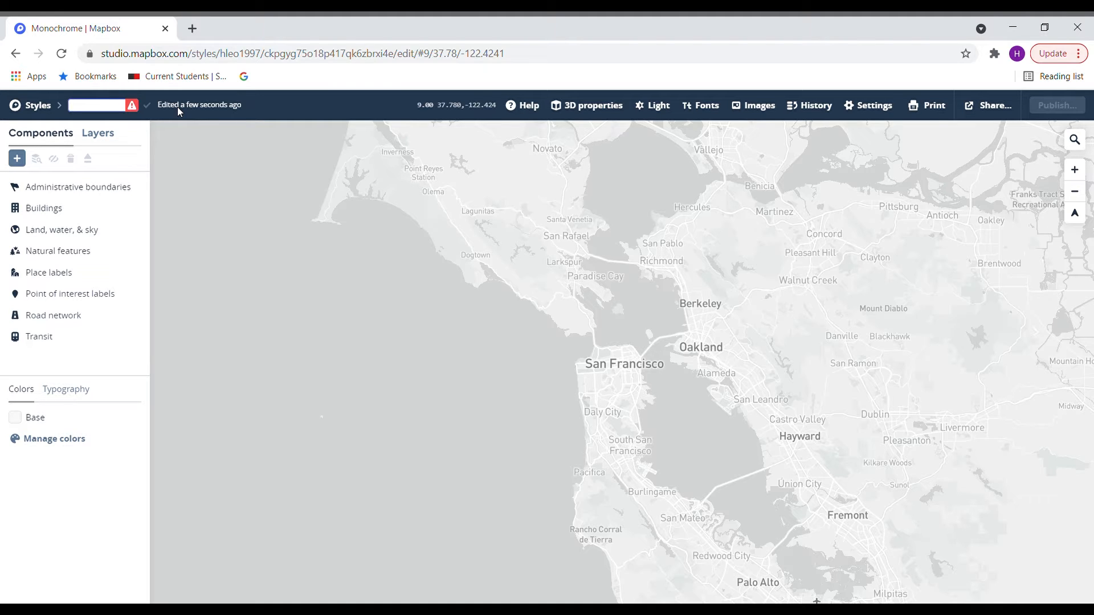
{"action": "type", "text": "School Locations Victoria"}
{"action": "key", "text": "Return"}
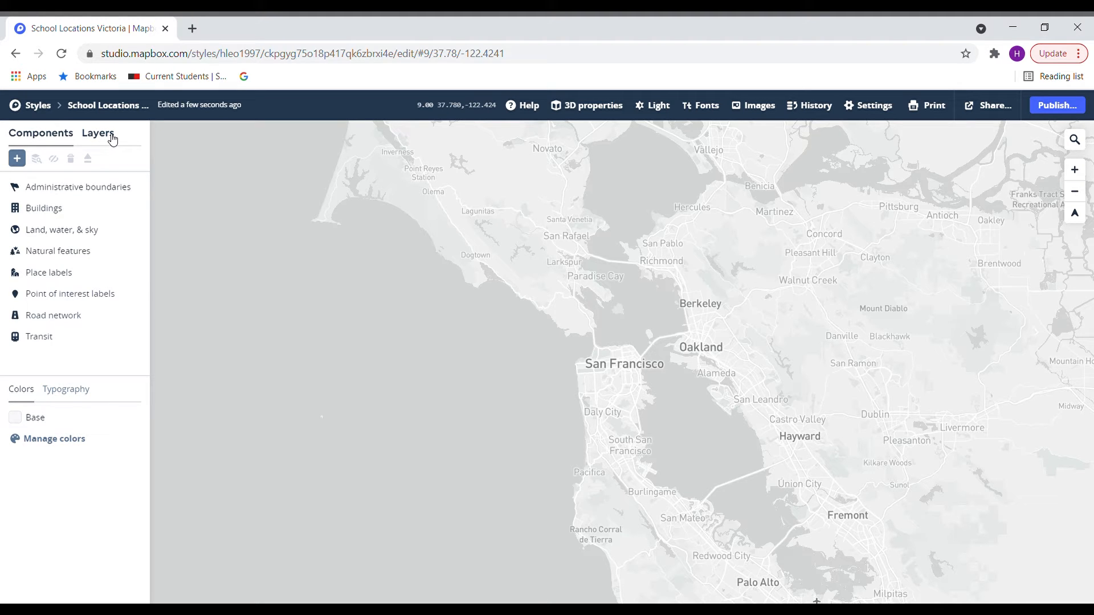
- Add a new layer and update the connected School_Locations_2020 tileset from the School Locations 2020 dataset
{"action": "left_click", "coordinate": [113, 139]}
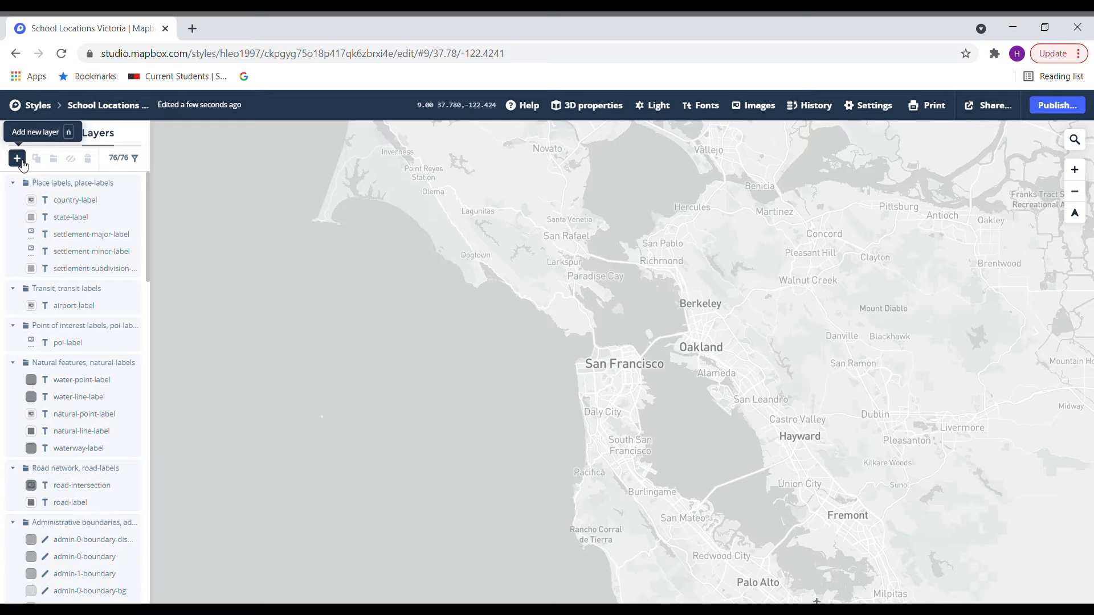
{"action": "left_click", "coordinate": [23, 163]}
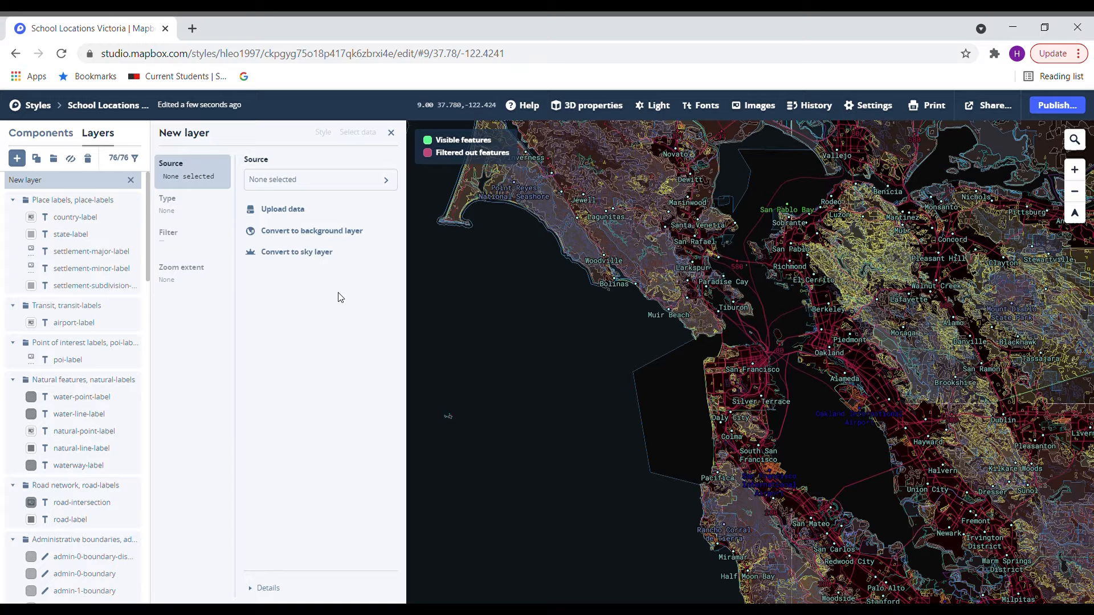
{"action": "left_click", "coordinate": [288, 211]}
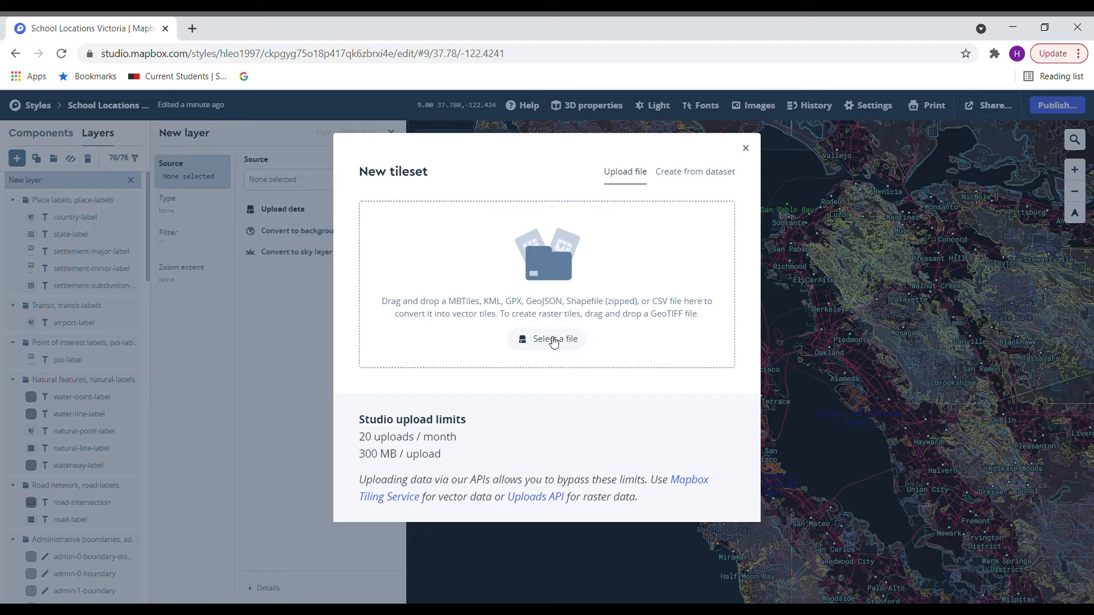
{"action": "left_click", "coordinate": [700, 180]}
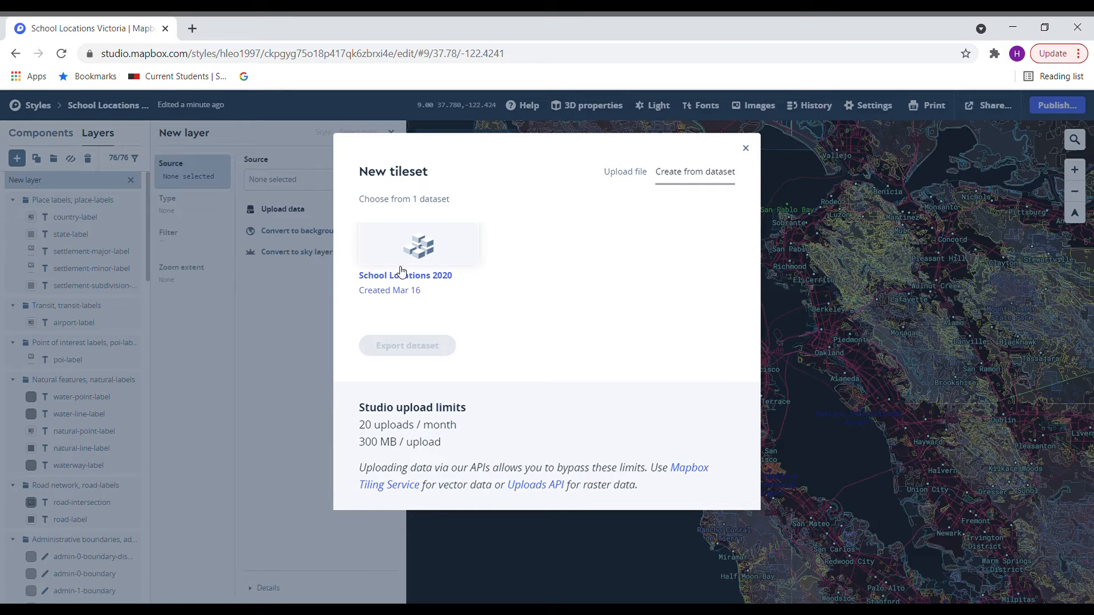
{"action": "mouse_move", "coordinate": [402, 263]}
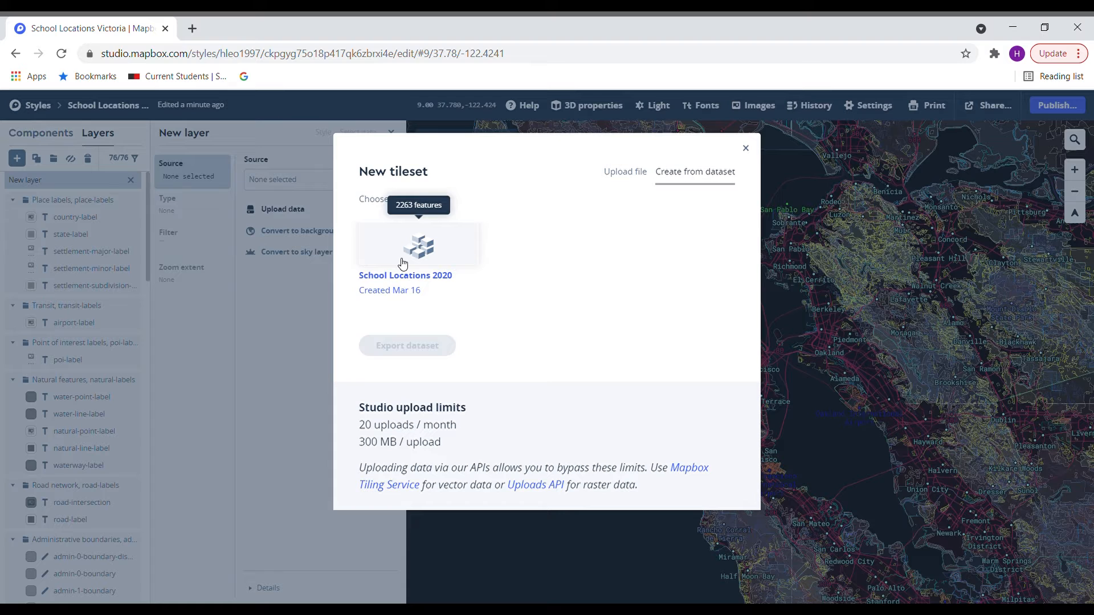
{"action": "left_click", "coordinate": [403, 263]}
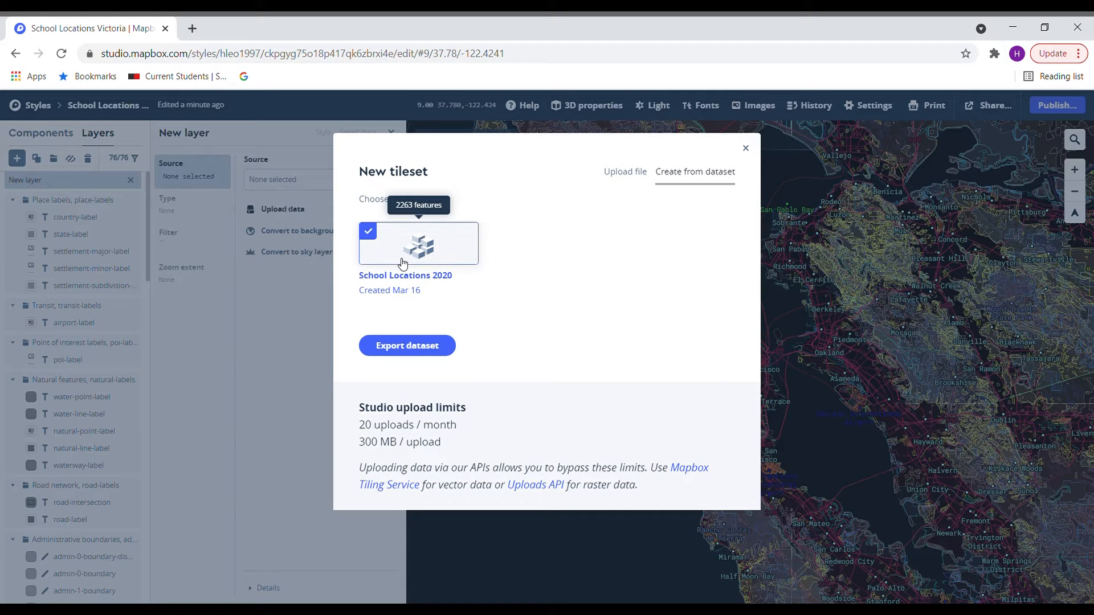
{"action": "left_click", "coordinate": [405, 348]}
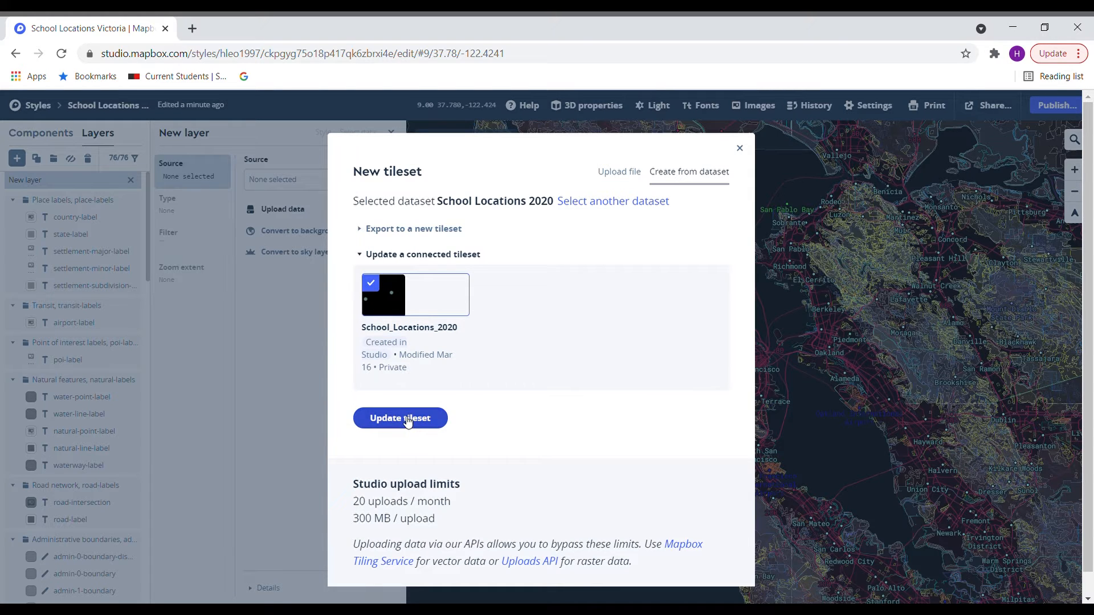
{"action": "left_click", "coordinate": [408, 422]}
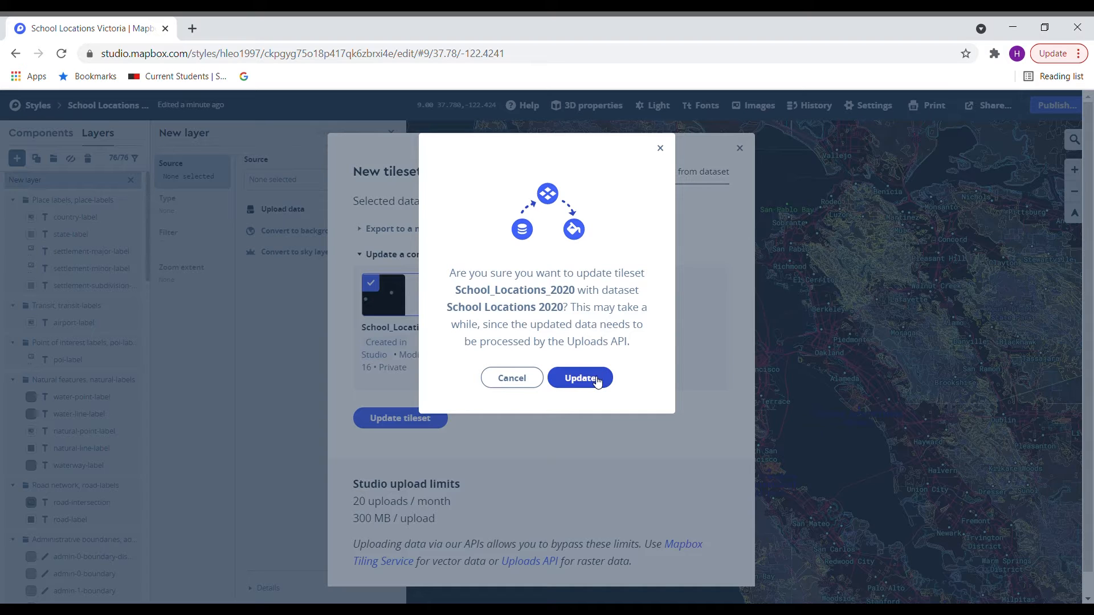
{"action": "left_click", "coordinate": [579, 378]}
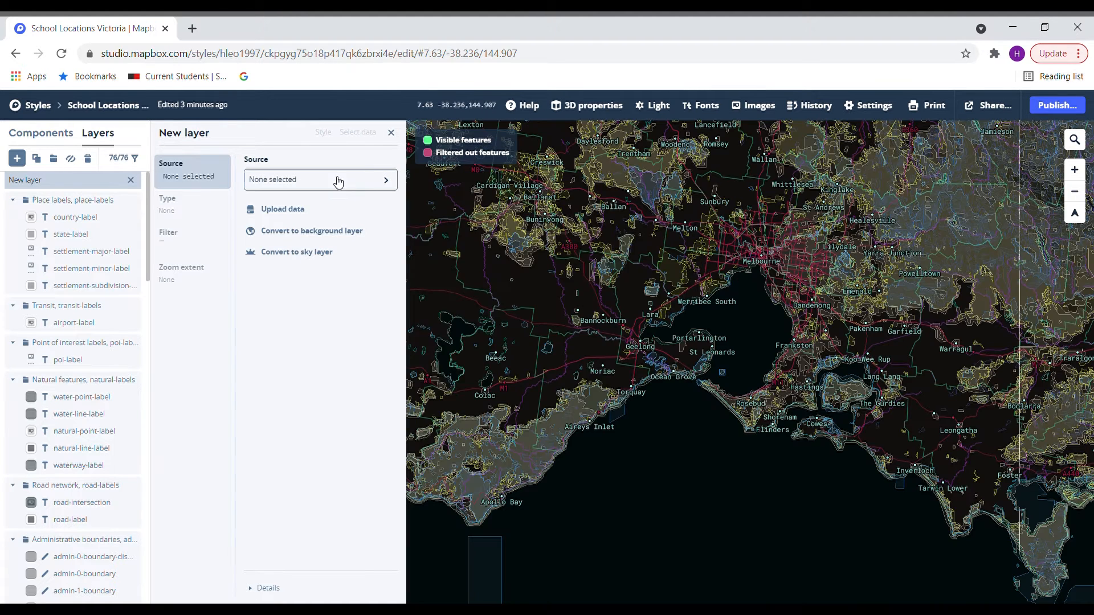
- Set the new layer's source to the School_Locations_2020 point data and look over the points on the map
{"action": "left_click", "coordinate": [346, 180]}
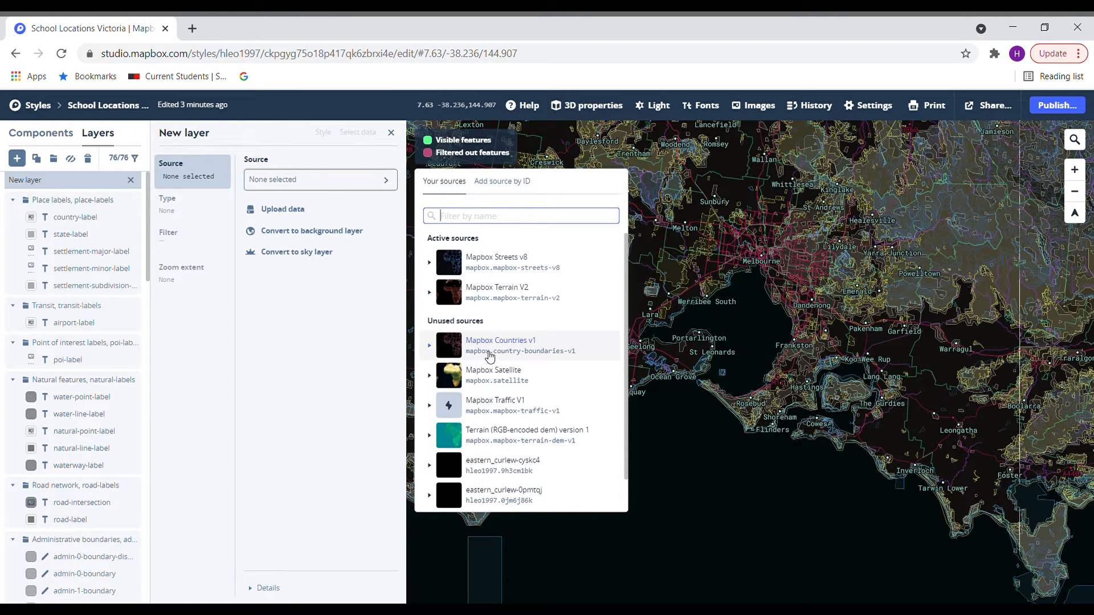
{"action": "scroll", "coordinate": [510, 350], "scroll_direction": "down", "scroll_amount": 1}
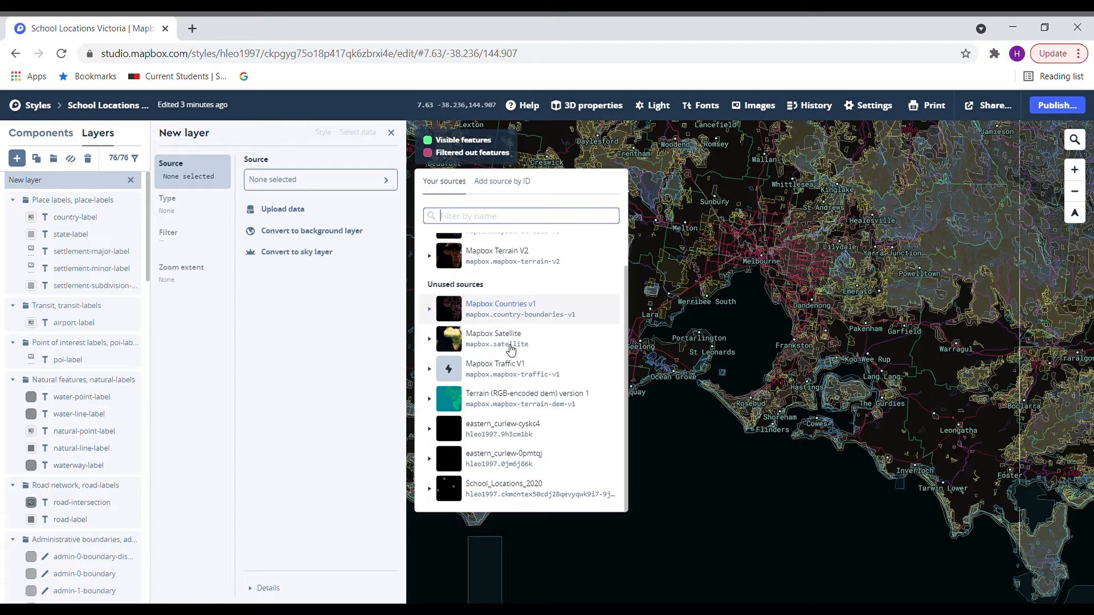
{"action": "left_click", "coordinate": [510, 496]}
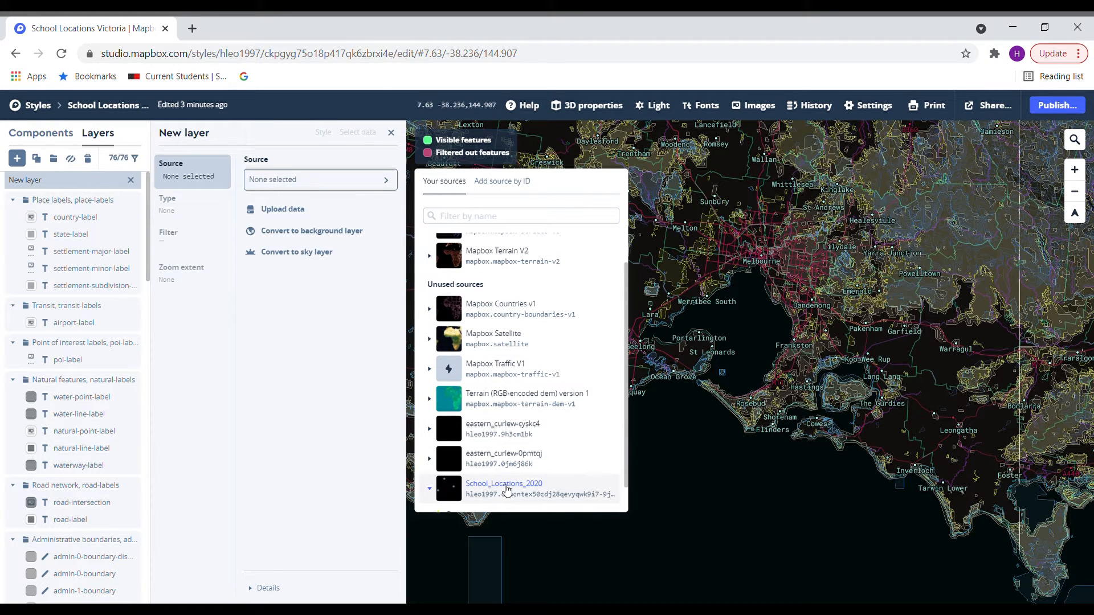
{"action": "scroll", "coordinate": [471, 461], "scroll_direction": "down", "scroll_amount": 1}
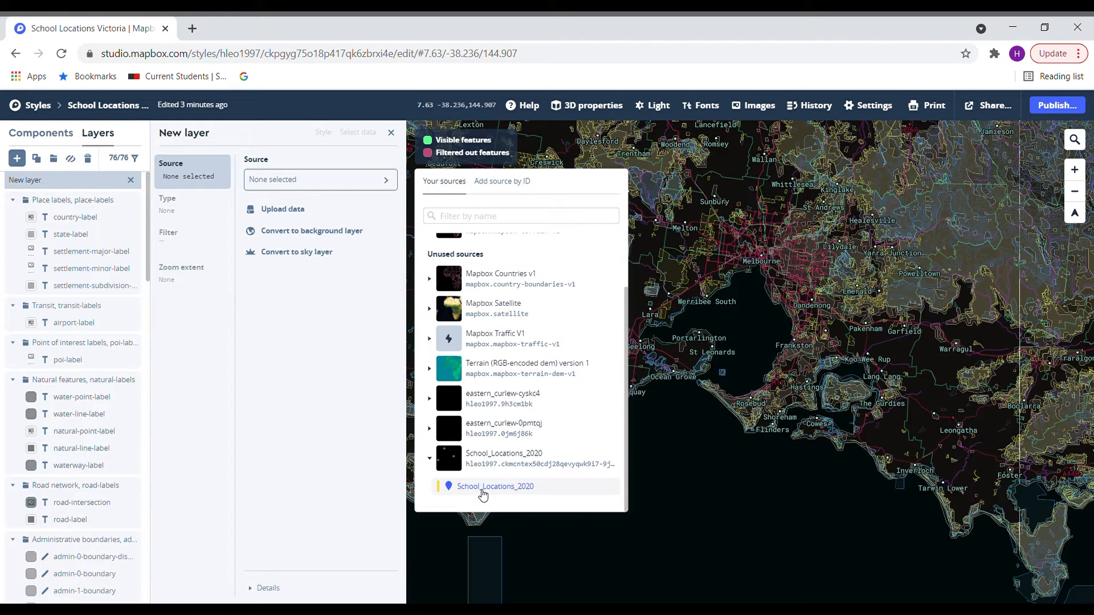
{"action": "left_click", "coordinate": [484, 487]}
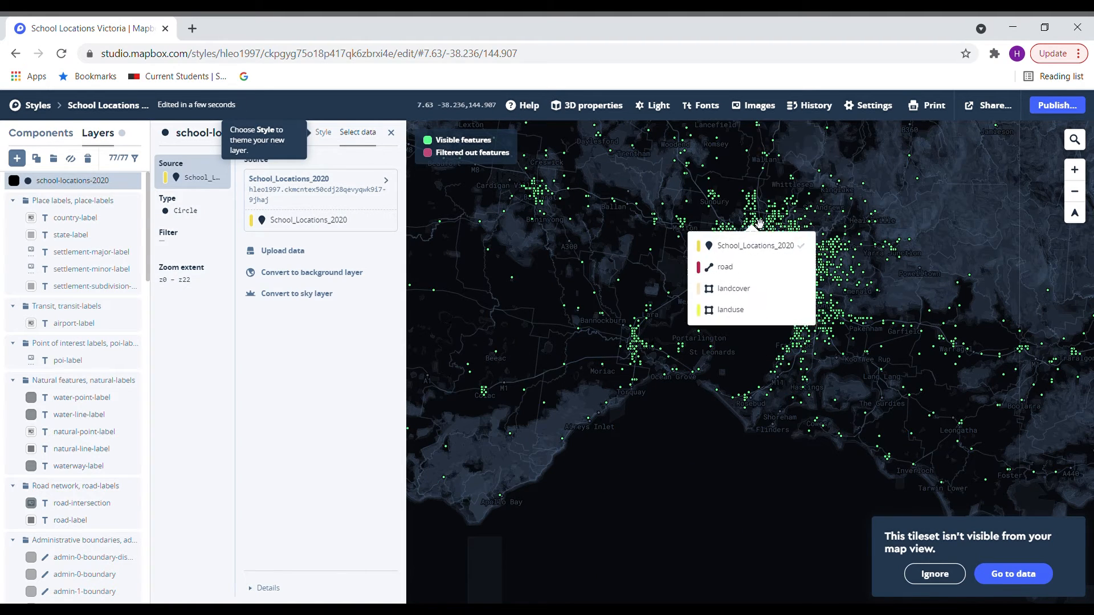
{"action": "scroll", "coordinate": [761, 202], "scroll_direction": "down", "scroll_amount": 3}
{"action": "scroll", "coordinate": [762, 202], "scroll_direction": "up", "scroll_amount": 3}
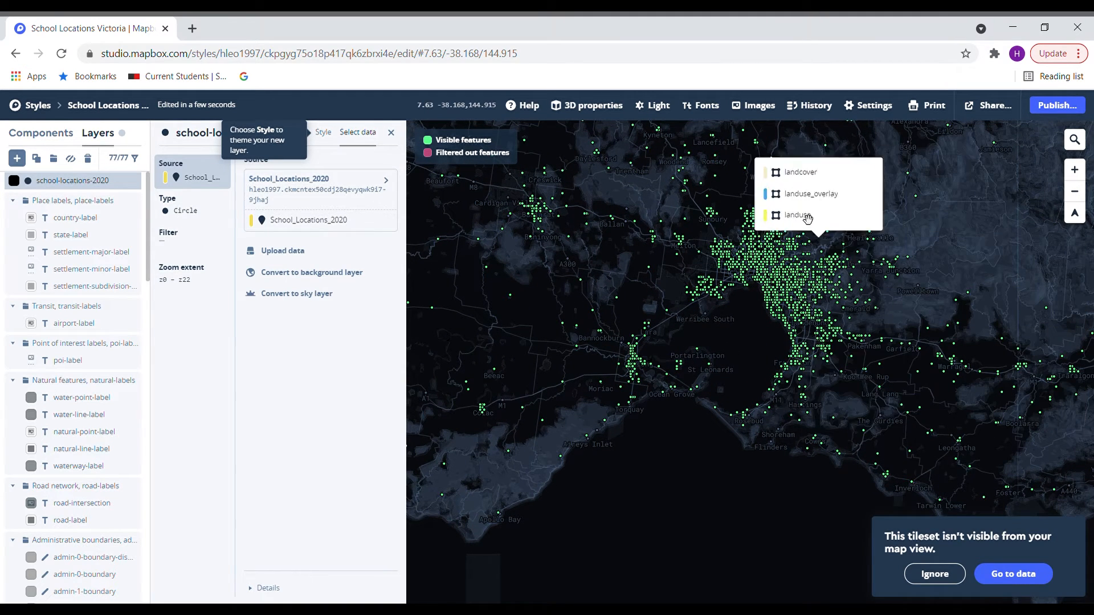
- Try the Fill, Fill extrusion, Line, Circle and Symbol types on the school-locations-2020 layer, then set its type to Heatmap
{"action": "left_click", "coordinate": [192, 214]}
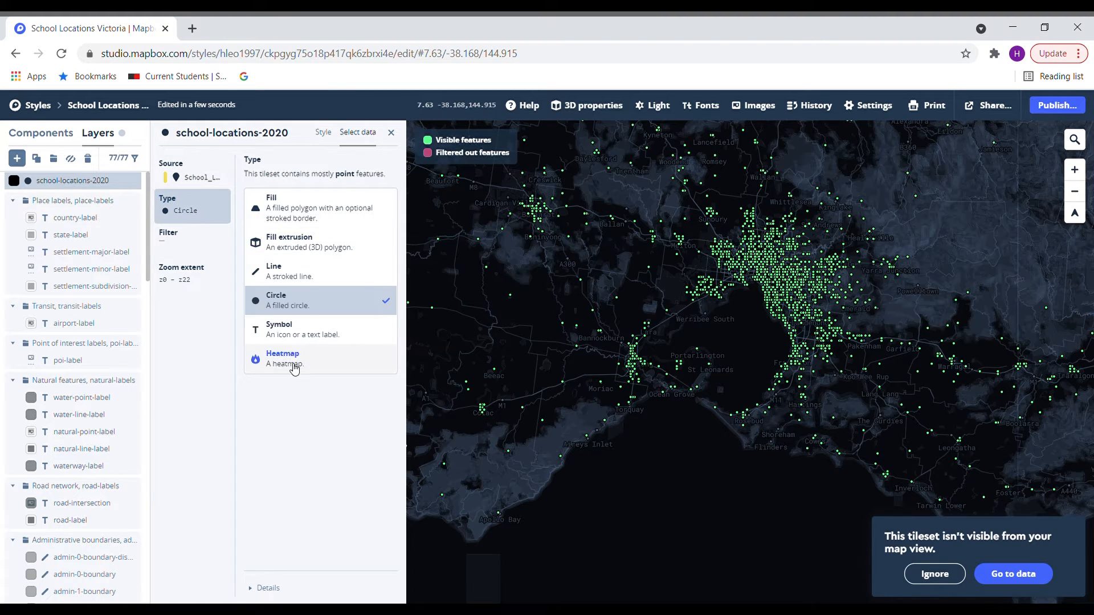
{"action": "left_click", "coordinate": [288, 211]}
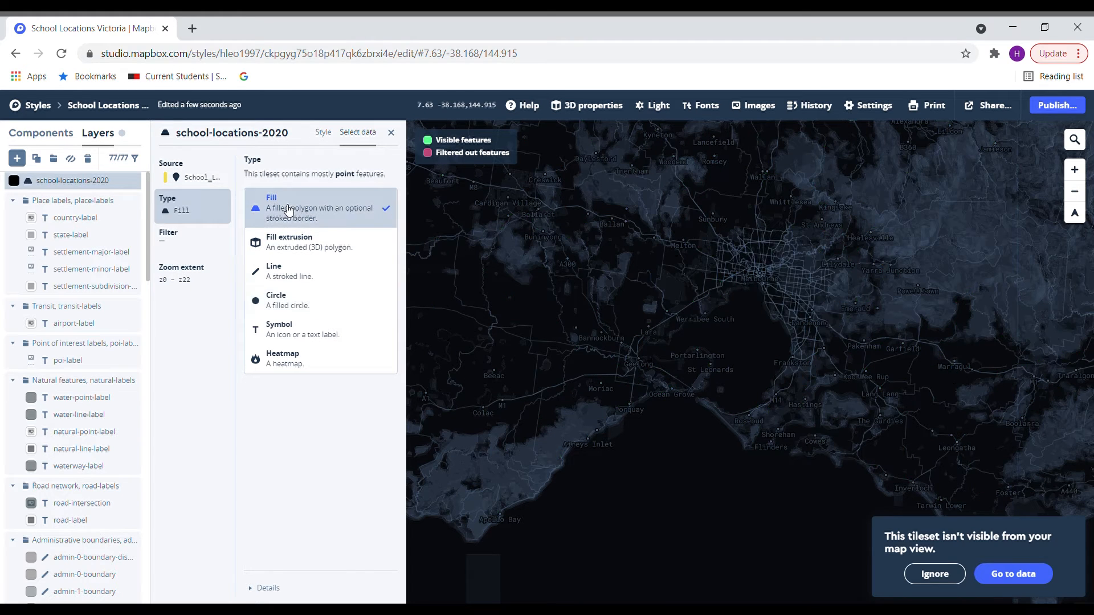
{"action": "left_click", "coordinate": [308, 254]}
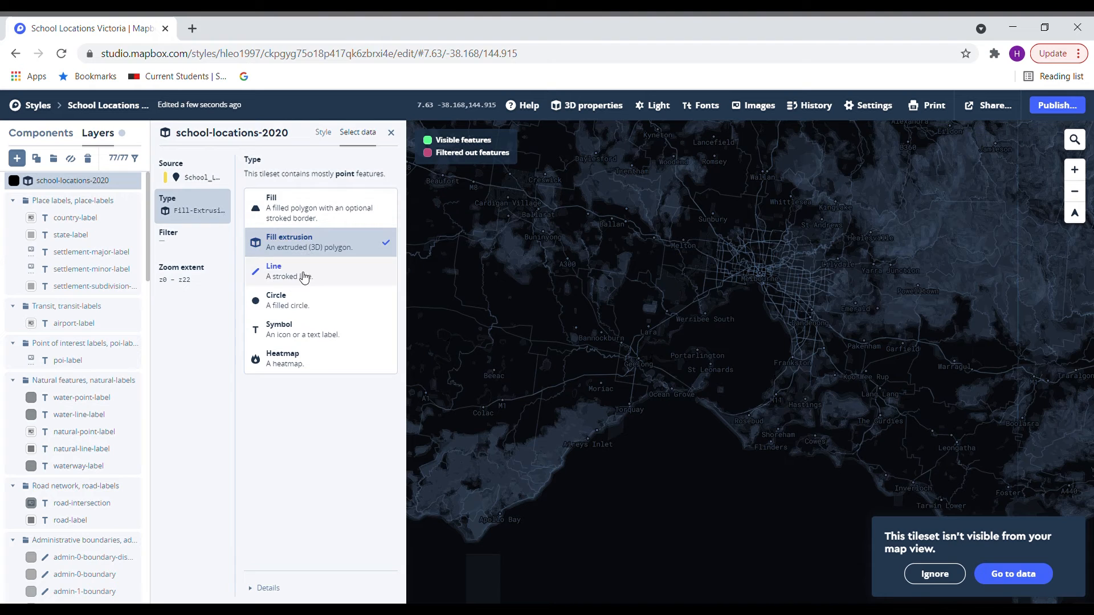
{"action": "left_click", "coordinate": [297, 280]}
{"action": "left_click", "coordinate": [298, 302]}
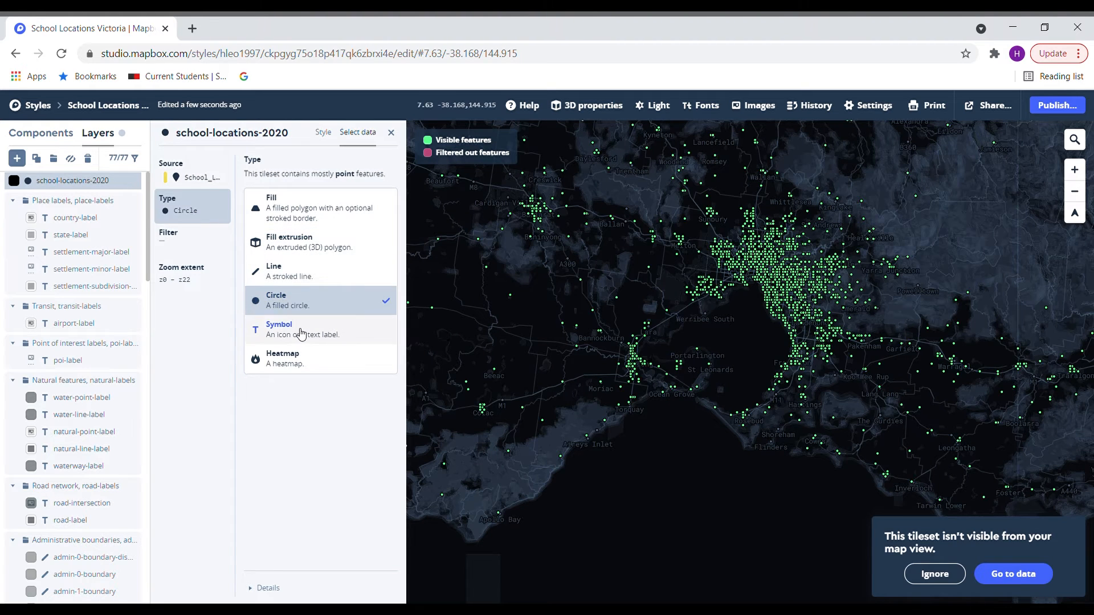
{"action": "left_click", "coordinate": [302, 335]}
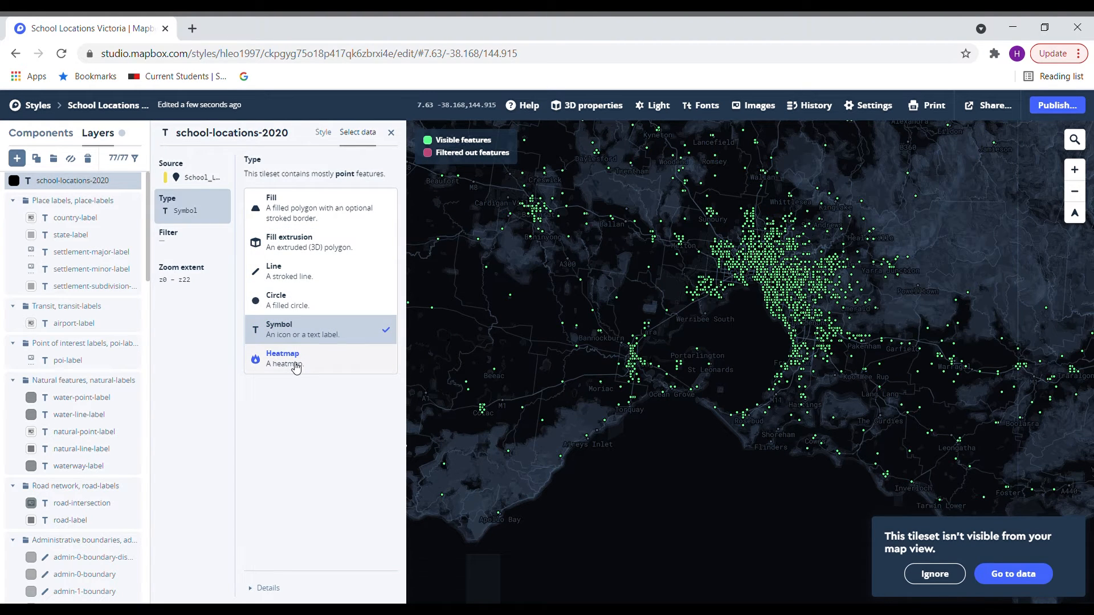
{"action": "left_click", "coordinate": [296, 367]}
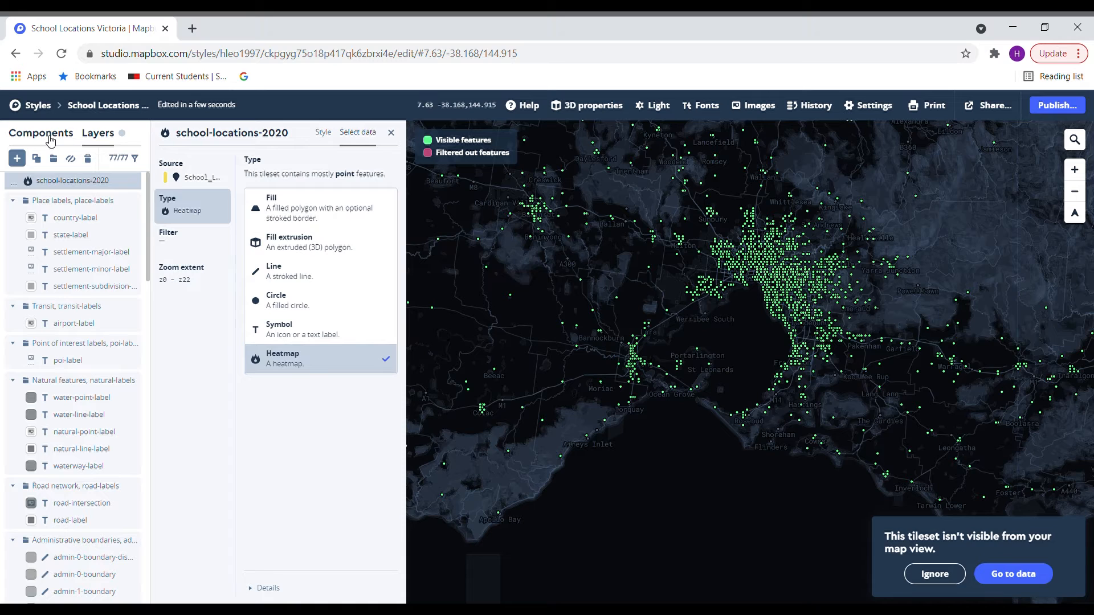
- Examine the school heatmap on the styled map, both across Victoria and close up around Melbourne
{"action": "left_click", "coordinate": [50, 138]}
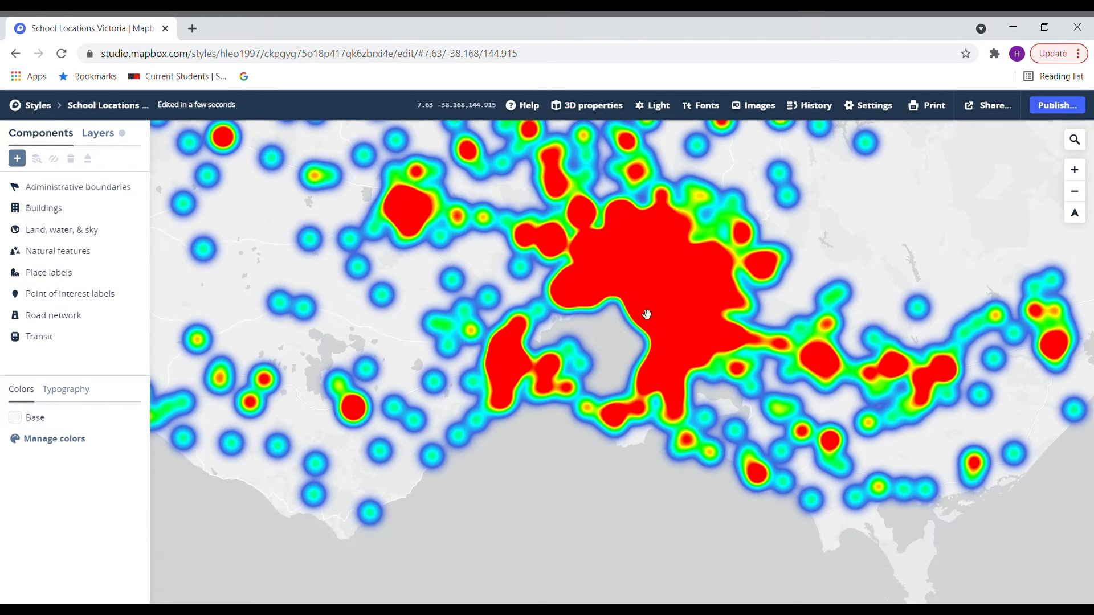
{"action": "scroll", "coordinate": [680, 252], "scroll_direction": "down", "scroll_amount": 3}
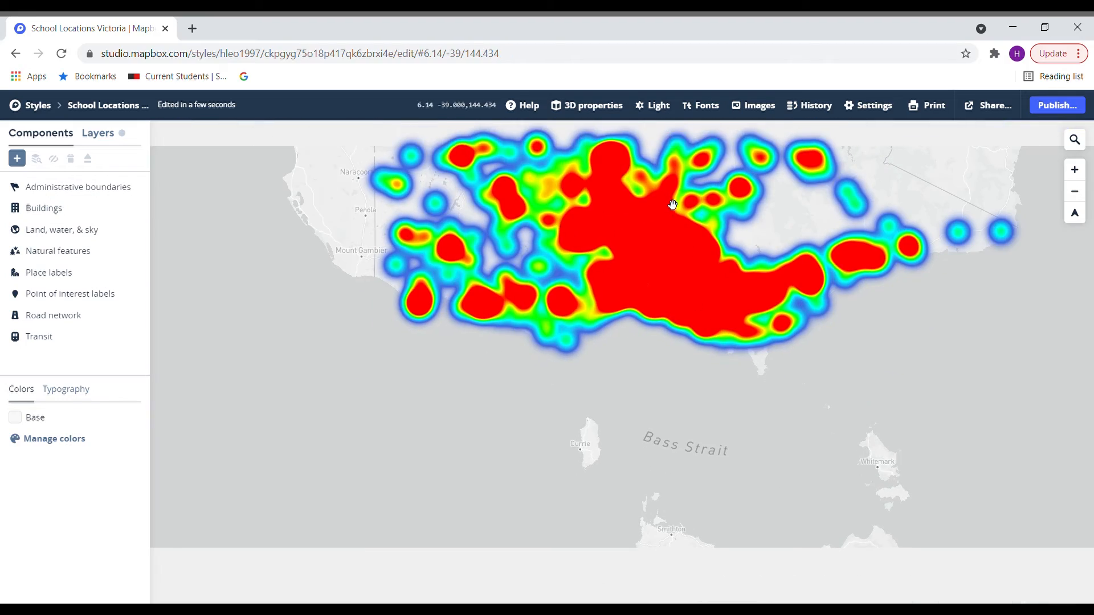
{"action": "left_click_drag", "start_coordinate": [663, 255], "coordinate": [676, 361]}
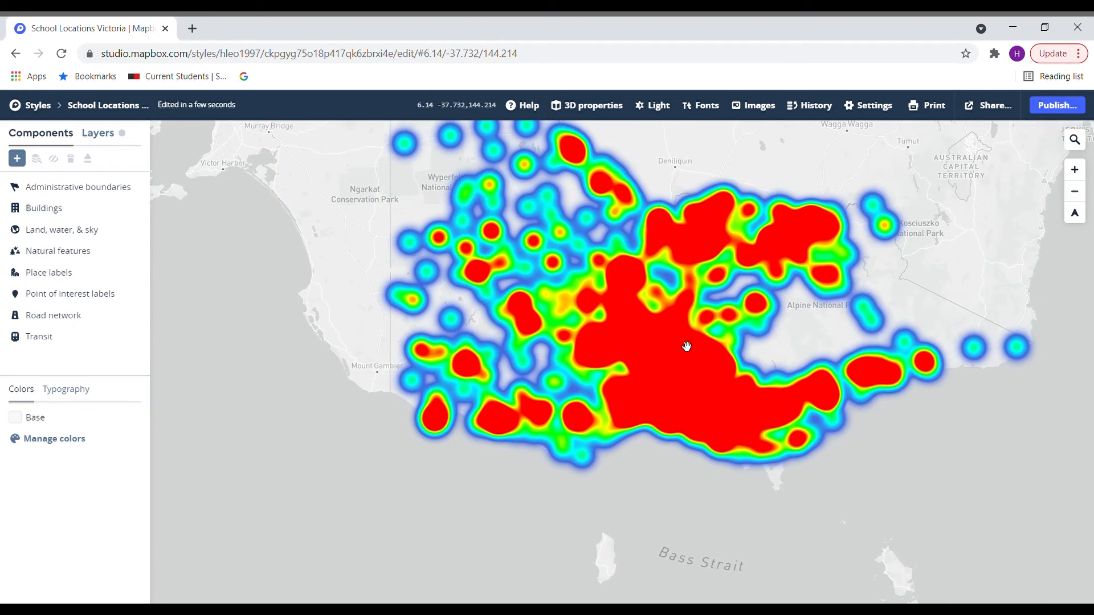
{"action": "scroll", "coordinate": [686, 344], "scroll_direction": "up", "scroll_amount": 2}
{"action": "scroll", "coordinate": [618, 417], "scroll_direction": "up", "scroll_amount": 5}
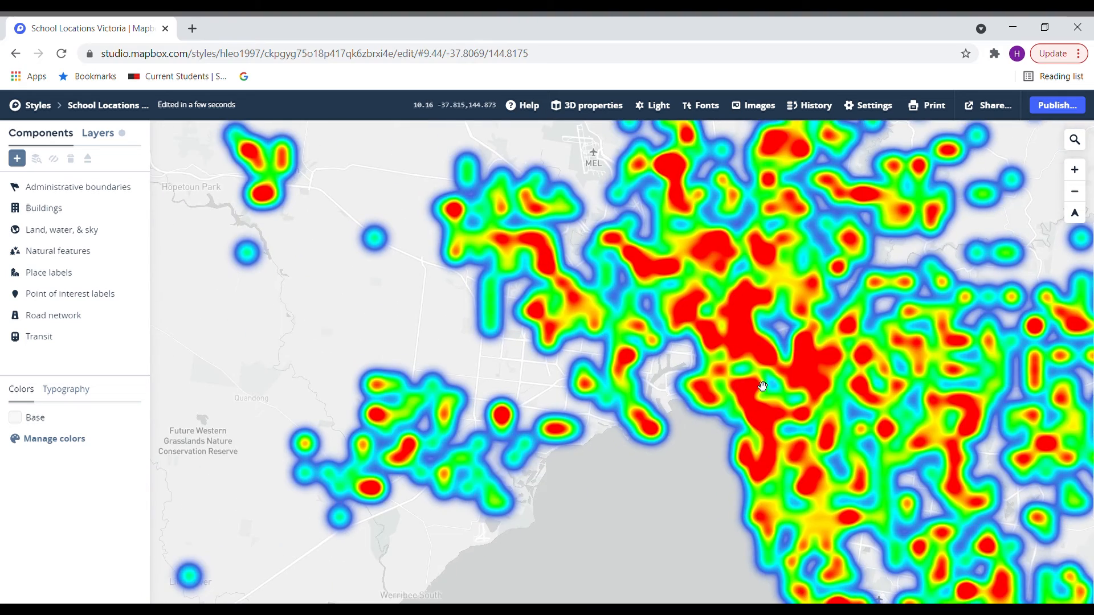
{"action": "left_click_drag", "start_coordinate": [762, 386], "coordinate": [622, 350]}
{"action": "scroll", "coordinate": [622, 324], "scroll_direction": "up", "scroll_amount": 1}
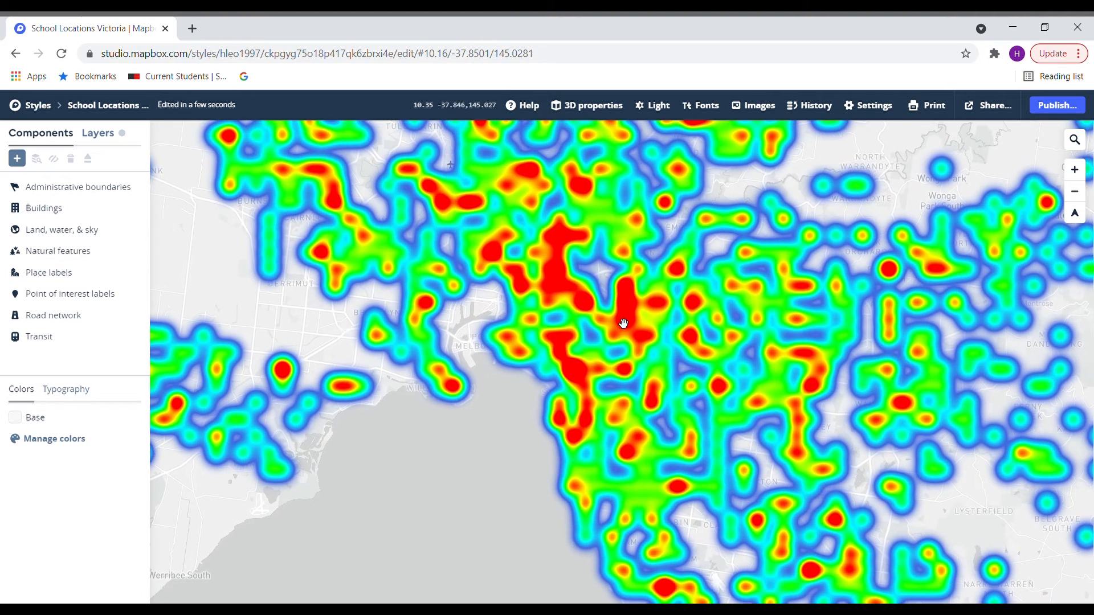
{"action": "left_click_drag", "start_coordinate": [636, 388], "coordinate": [641, 367]}
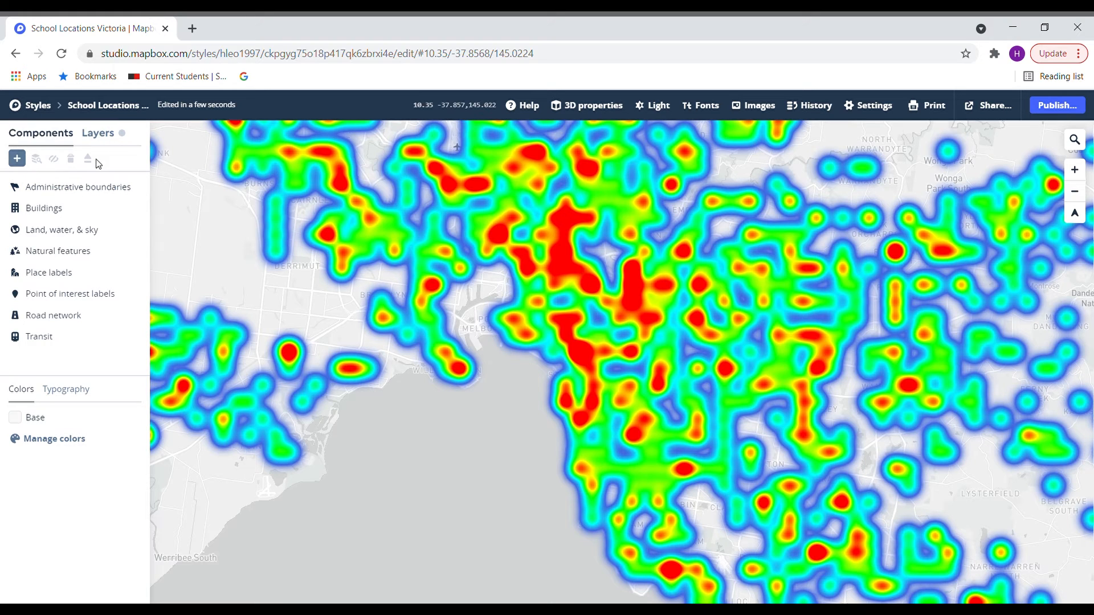
- Set the heatmap radius of the school-locations-2020 layer to 15 px and check it at several zoom levels
{"action": "left_click", "coordinate": [110, 138]}
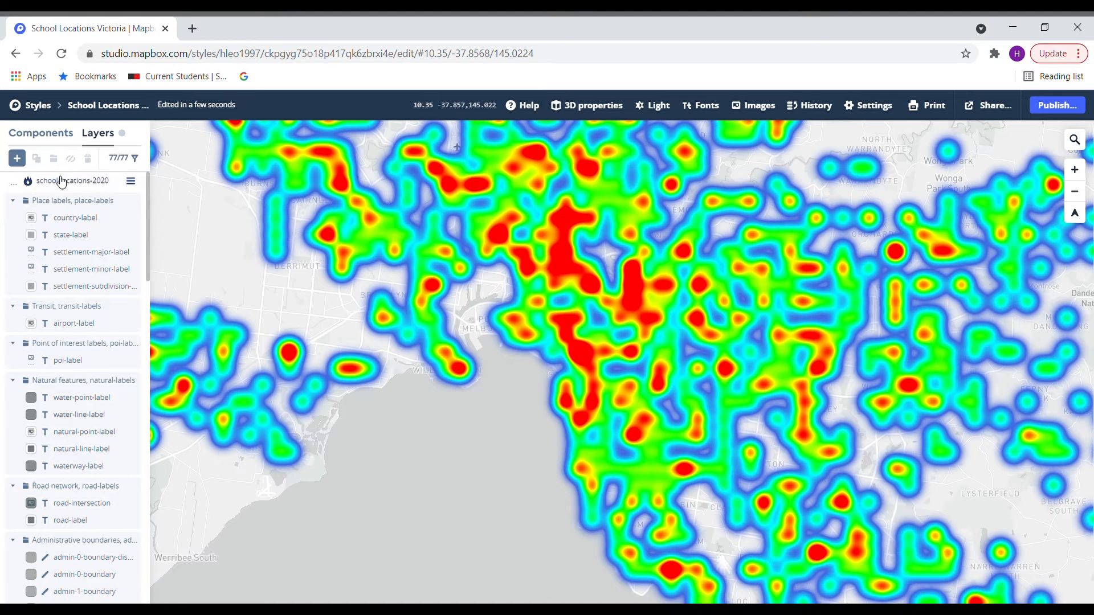
{"action": "left_click", "coordinate": [84, 181]}
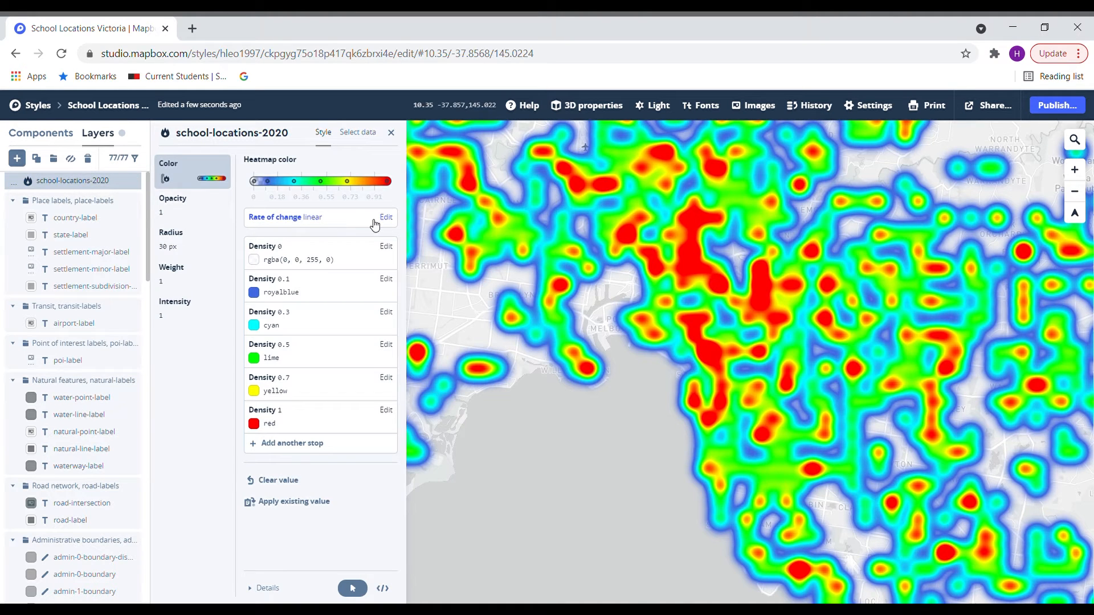
{"action": "left_click", "coordinate": [185, 250]}
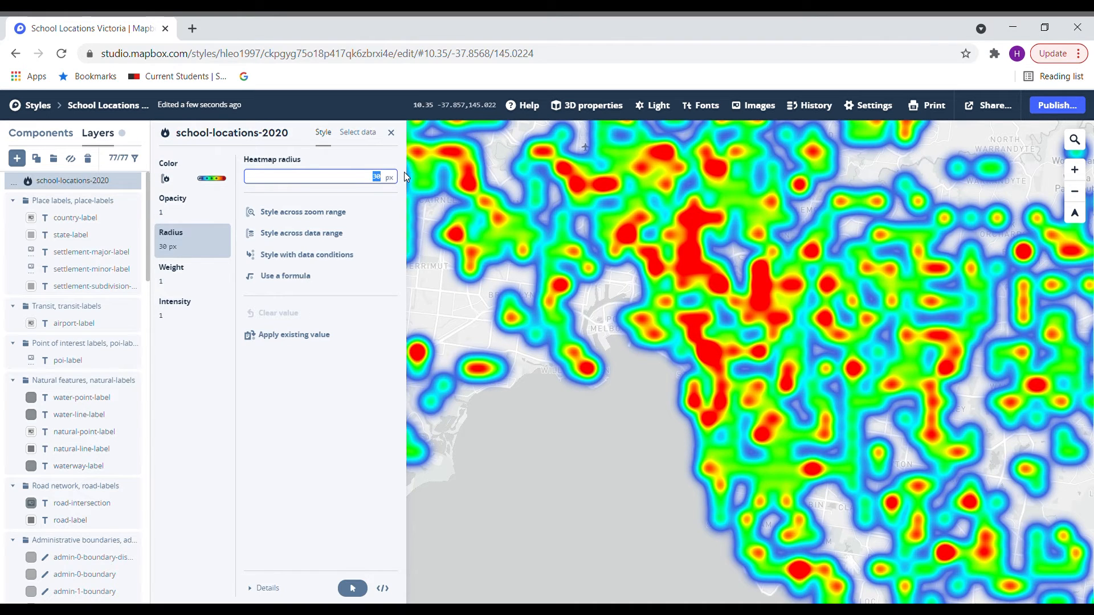
{"action": "type", "text": "15"}
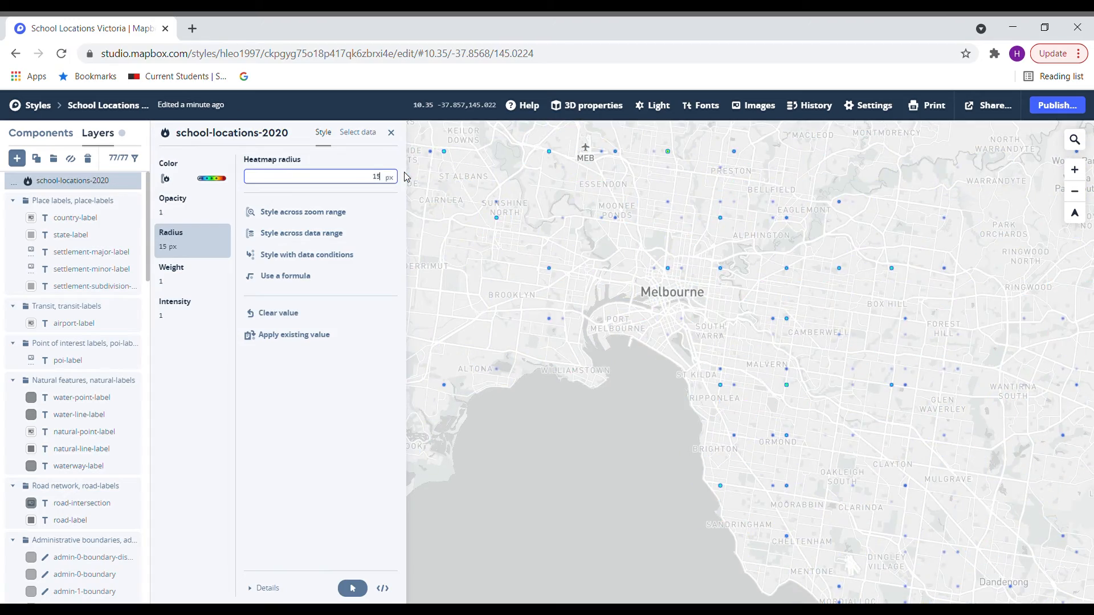
{"action": "scroll", "coordinate": [716, 241], "scroll_direction": "down", "scroll_amount": 5}
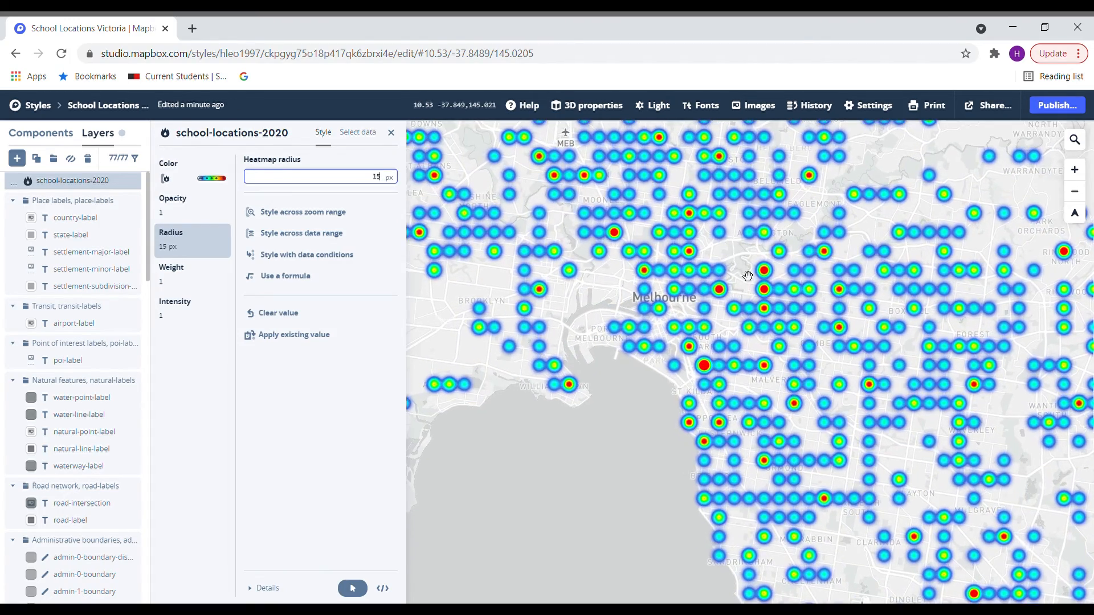
{"action": "scroll", "coordinate": [744, 278], "scroll_direction": "up", "scroll_amount": 5}
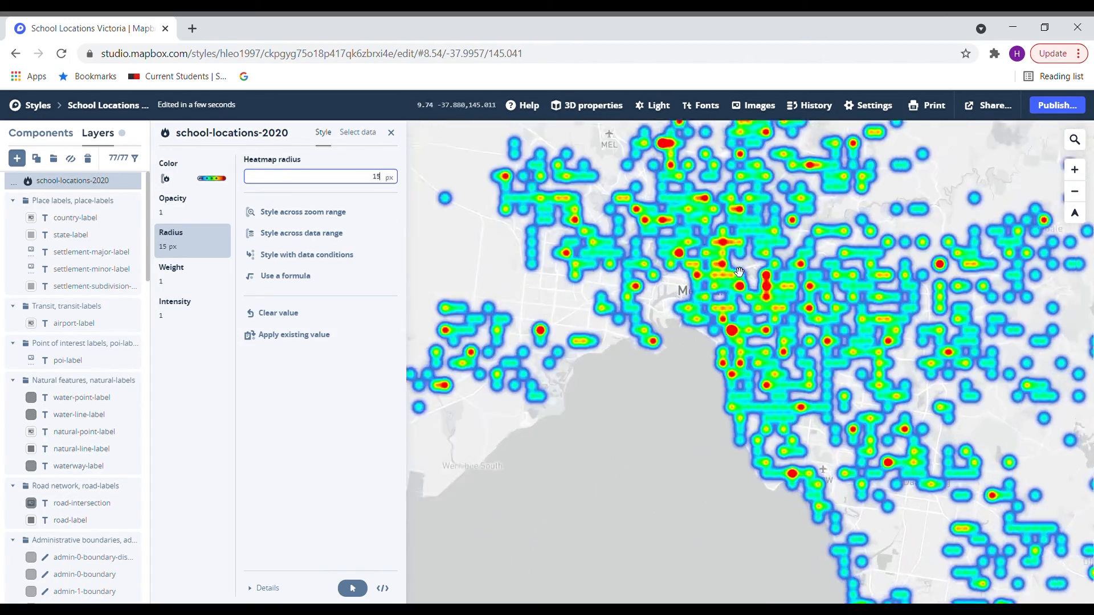
{"action": "scroll", "coordinate": [821, 383], "scroll_direction": "down", "scroll_amount": 3}
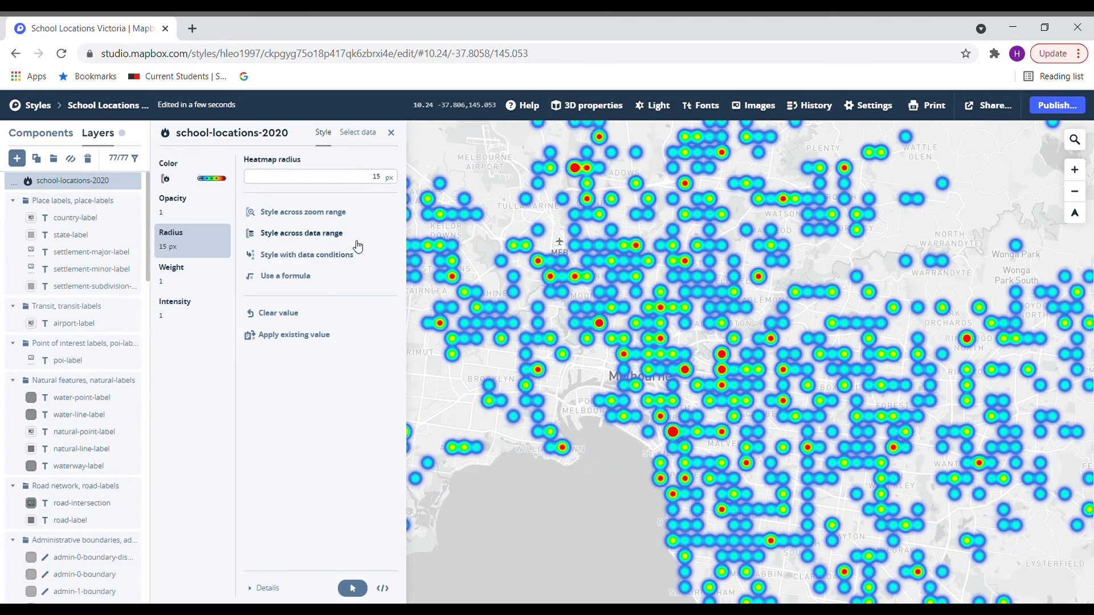
- Create a filter on the school-locations-2020 layer's data using the School_Type field
{"action": "left_click", "coordinate": [216, 181]}
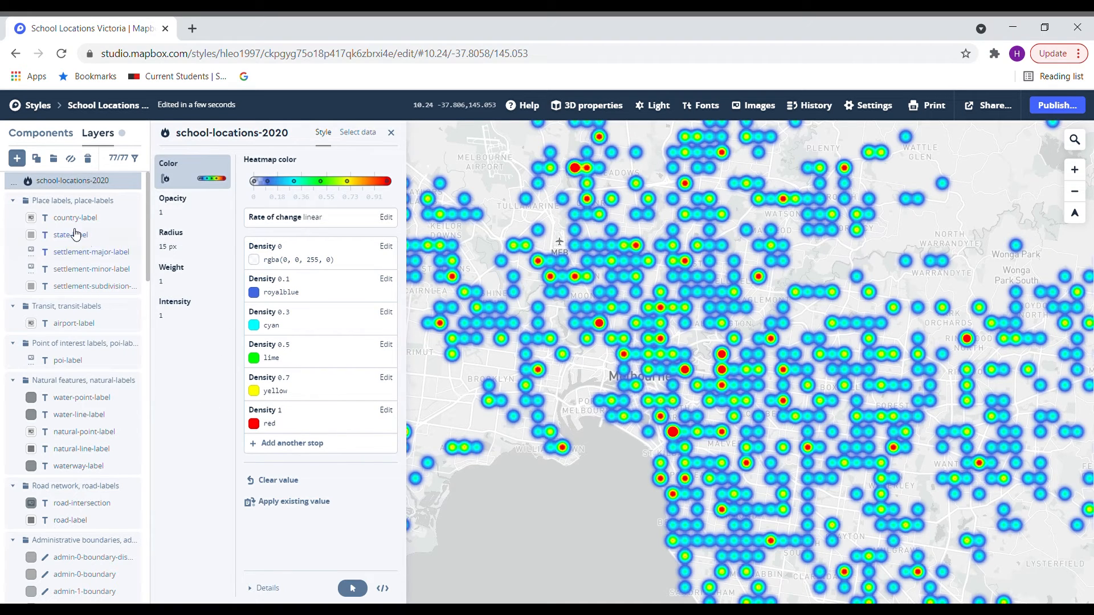
{"action": "left_click", "coordinate": [136, 185]}
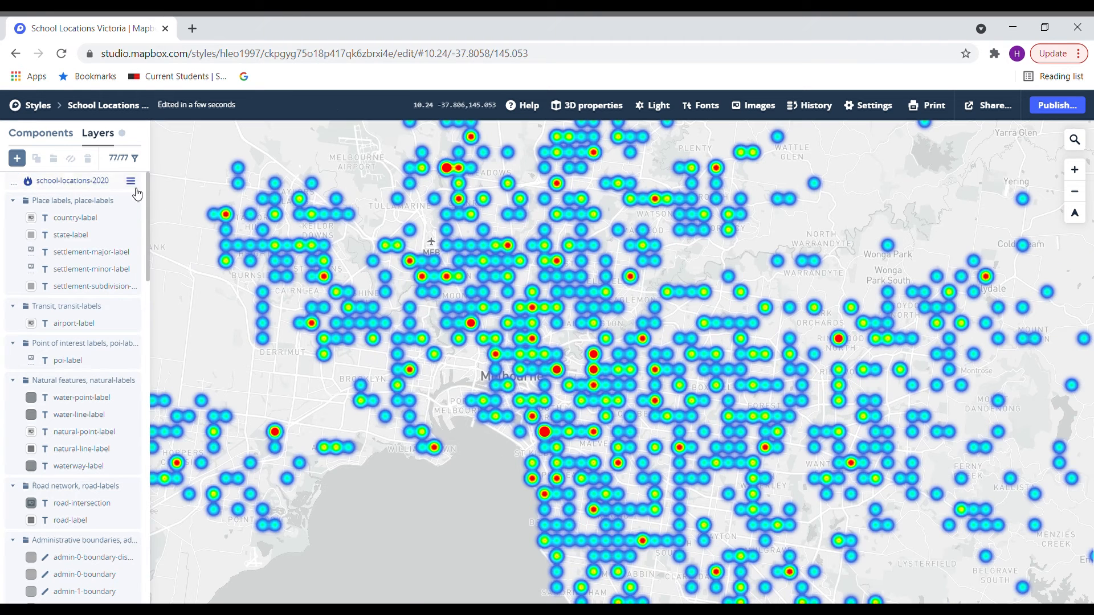
{"action": "left_click", "coordinate": [138, 188]}
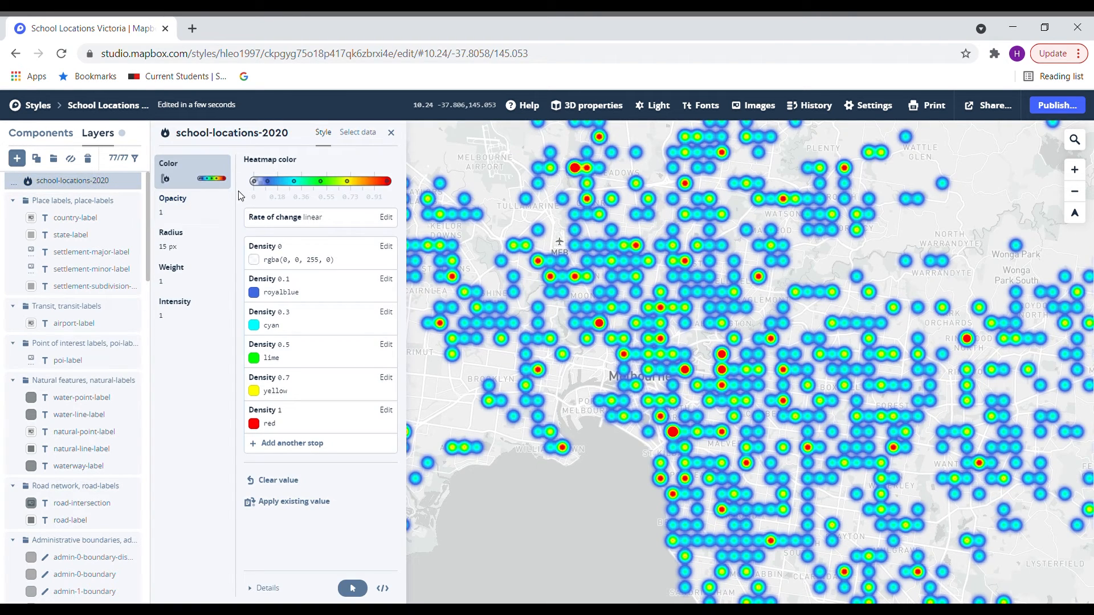
{"action": "left_click", "coordinate": [357, 133]}
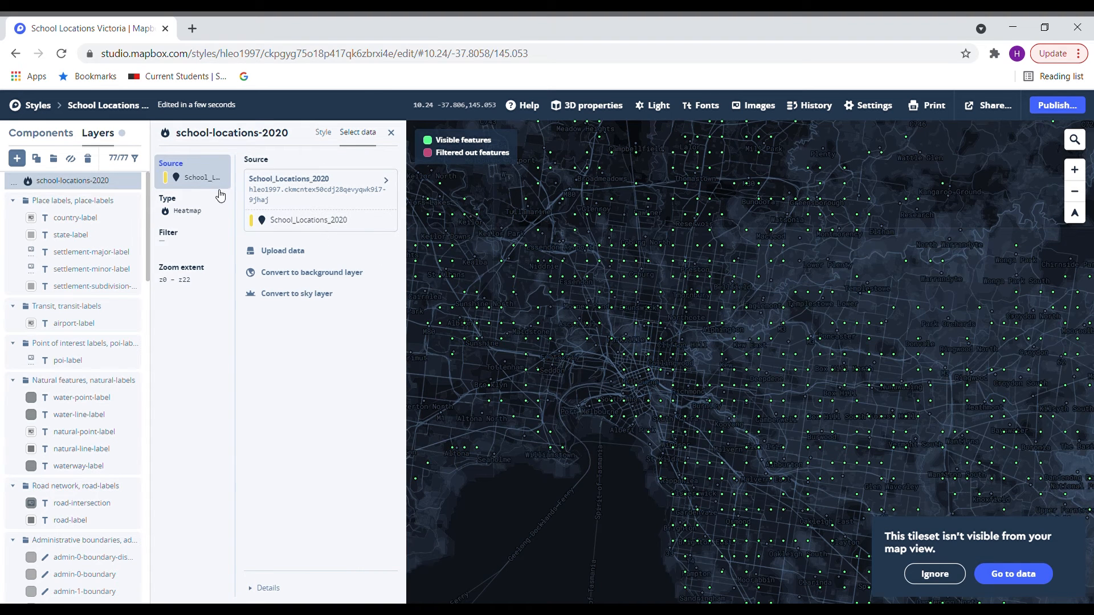
{"action": "left_click", "coordinate": [187, 240]}
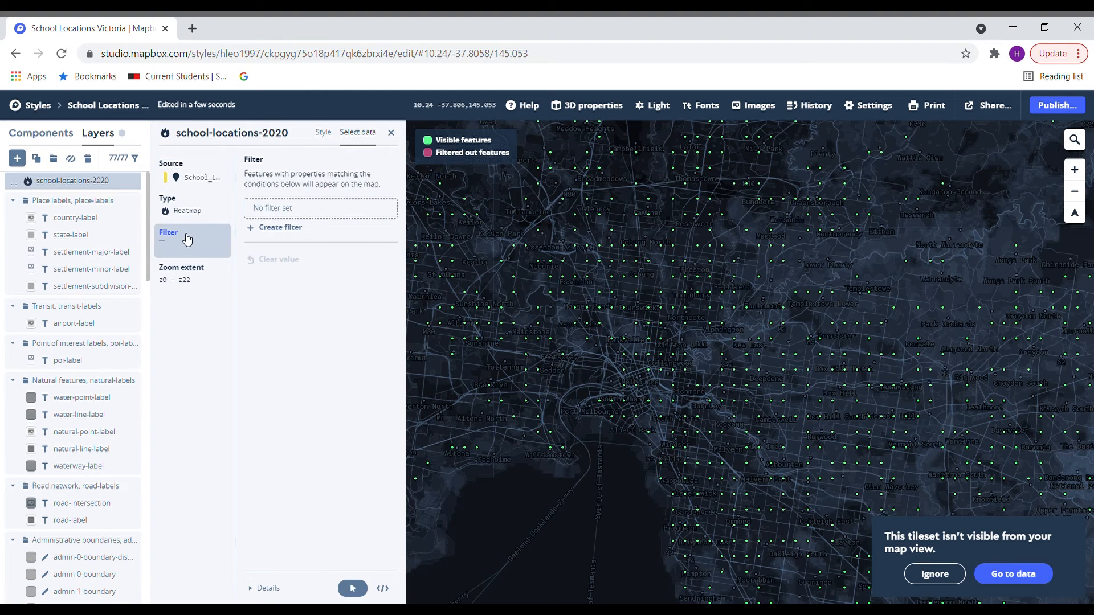
{"action": "left_click", "coordinate": [293, 230]}
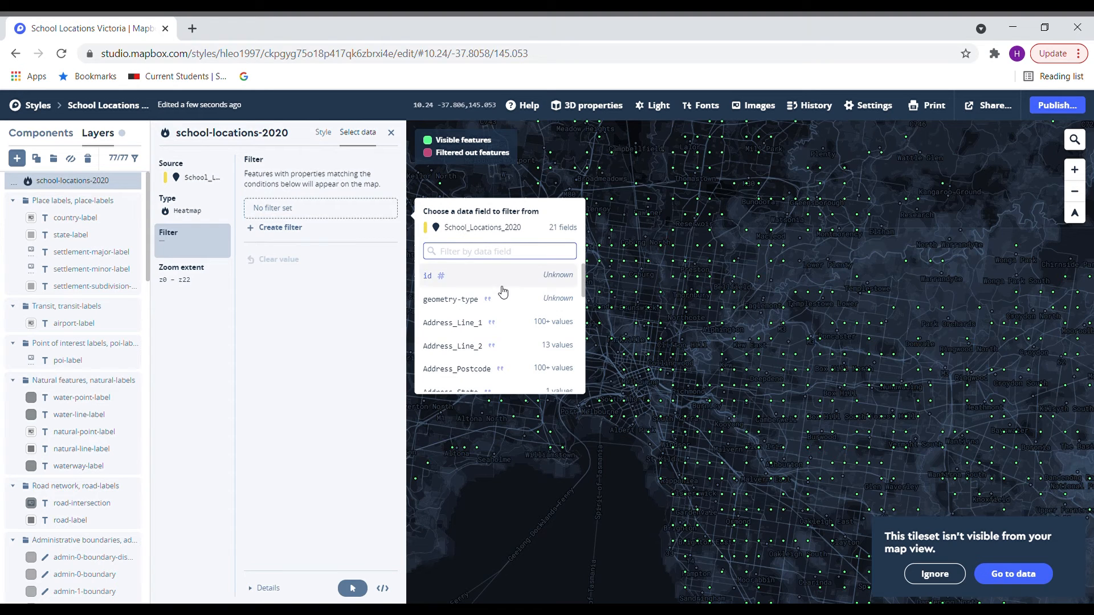
{"action": "scroll", "coordinate": [505, 292], "scroll_direction": "down", "scroll_amount": 1}
{"action": "scroll", "coordinate": [509, 295], "scroll_direction": "down", "scroll_amount": 5}
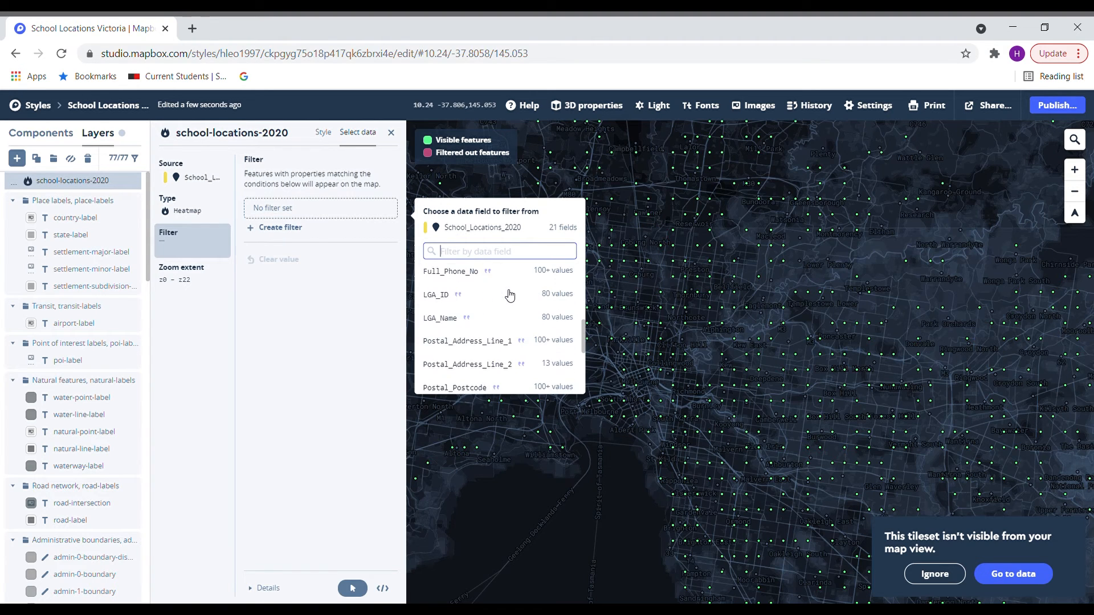
{"action": "scroll", "coordinate": [501, 296], "scroll_direction": "up", "scroll_amount": 8}
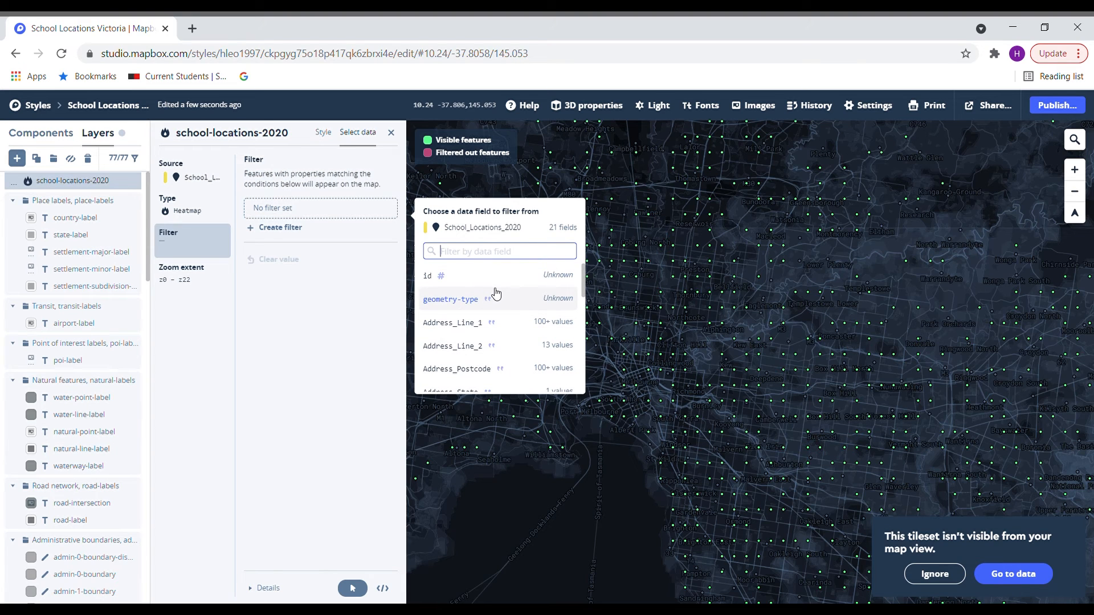
{"action": "scroll", "coordinate": [498, 299], "scroll_direction": "down", "scroll_amount": 5}
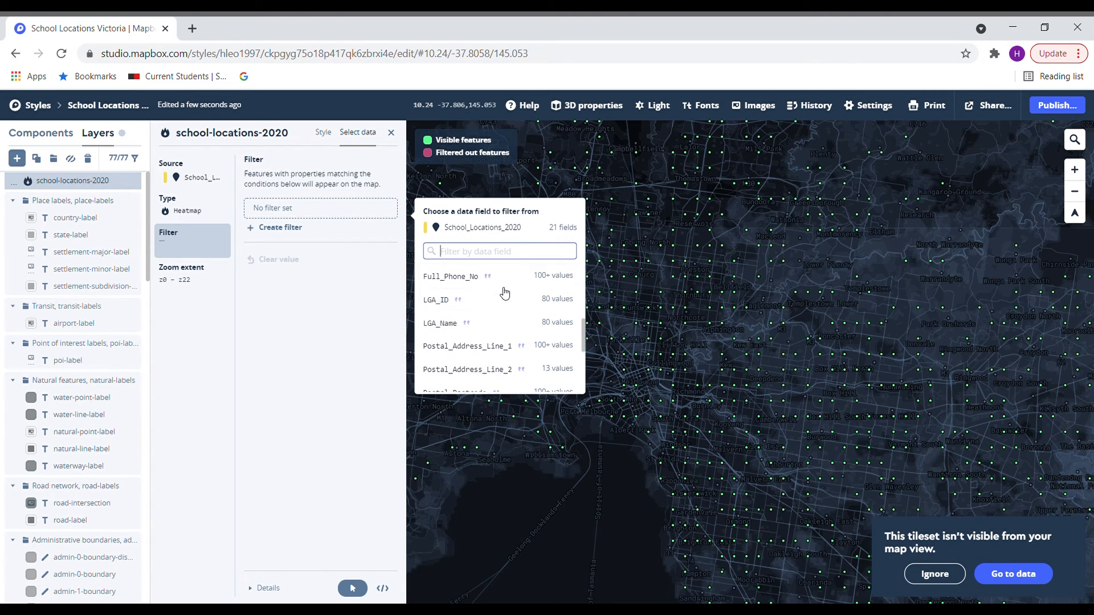
{"action": "scroll", "coordinate": [506, 314], "scroll_direction": "down", "scroll_amount": 3}
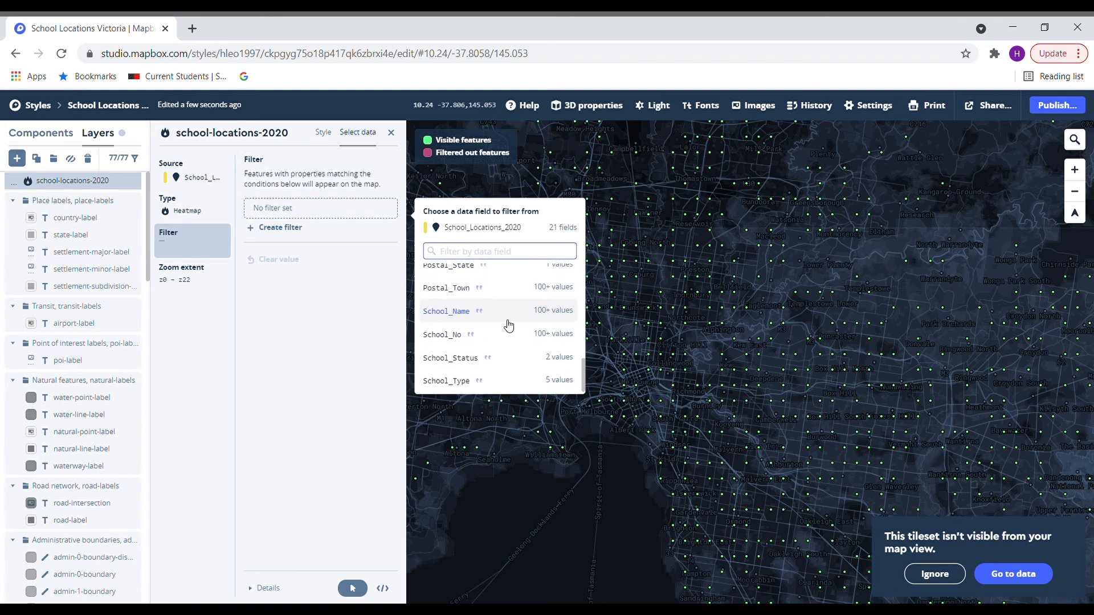
{"action": "left_click", "coordinate": [555, 386]}
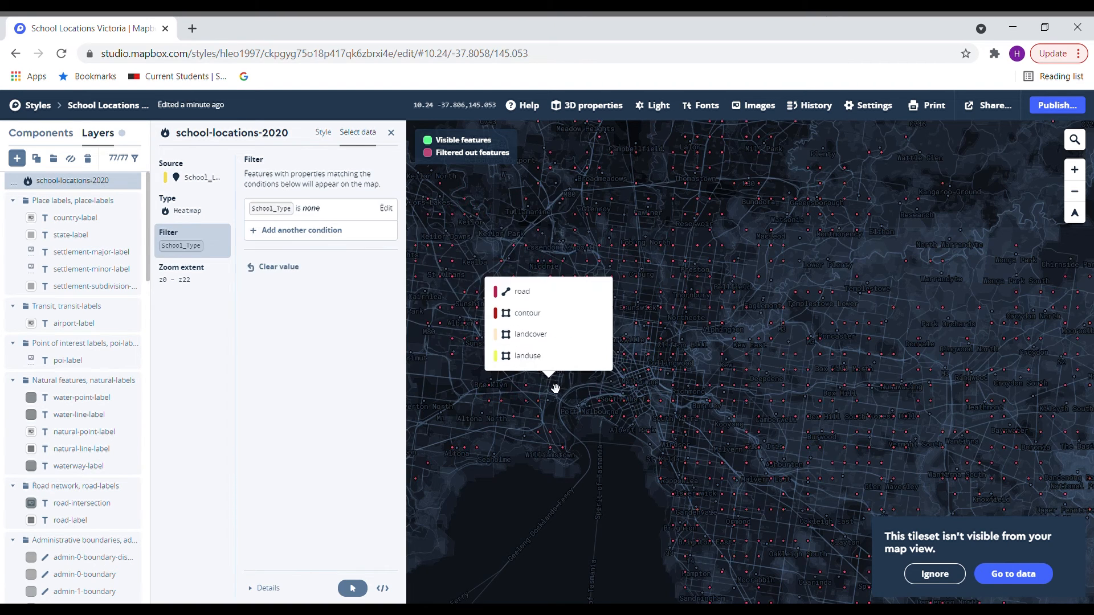
- Add Secondary to the accepted values of the School_Type filter condition
{"action": "left_click", "coordinate": [295, 216]}
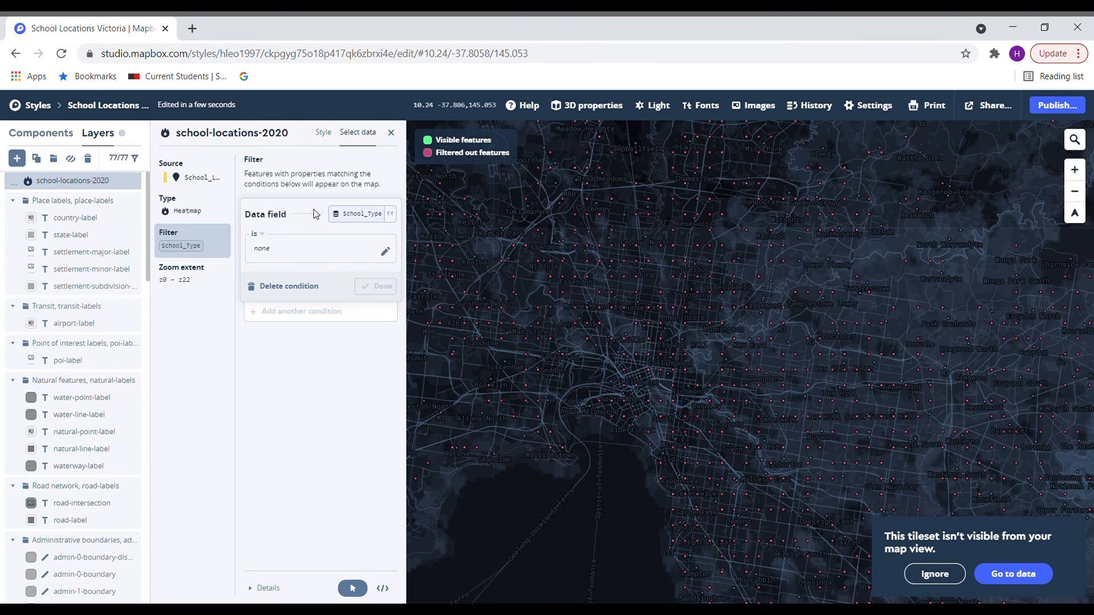
{"action": "left_click", "coordinate": [339, 251]}
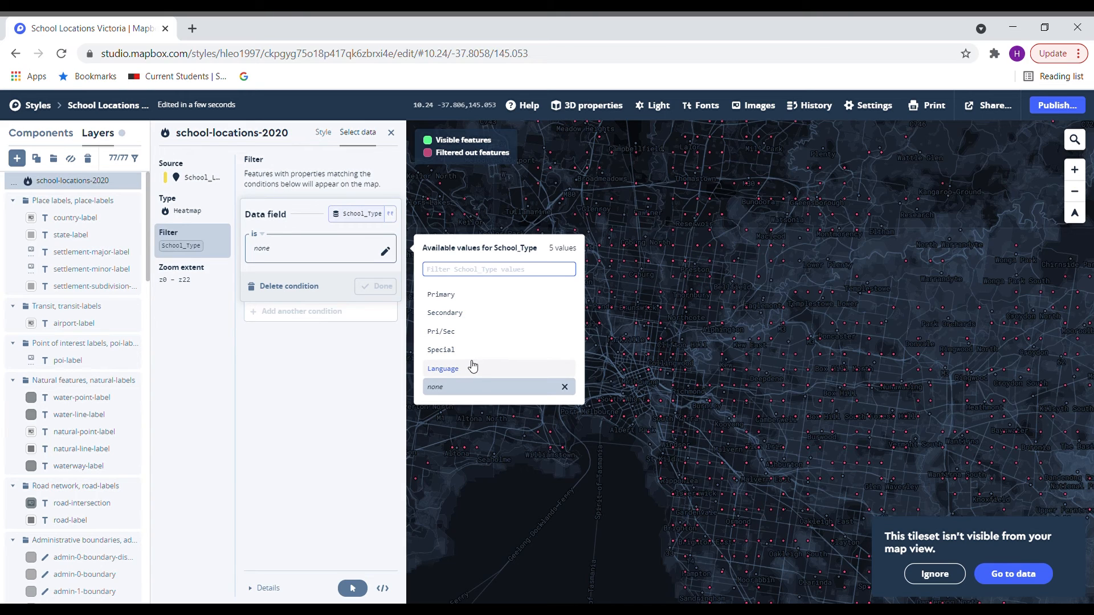
{"action": "left_click", "coordinate": [465, 320]}
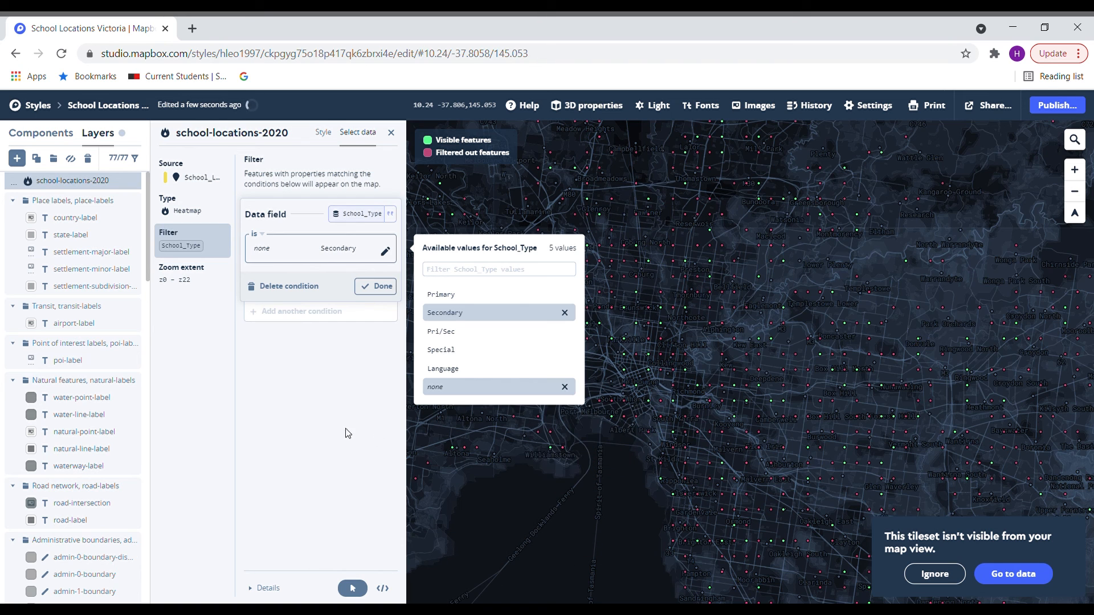
{"action": "left_click", "coordinate": [328, 422]}
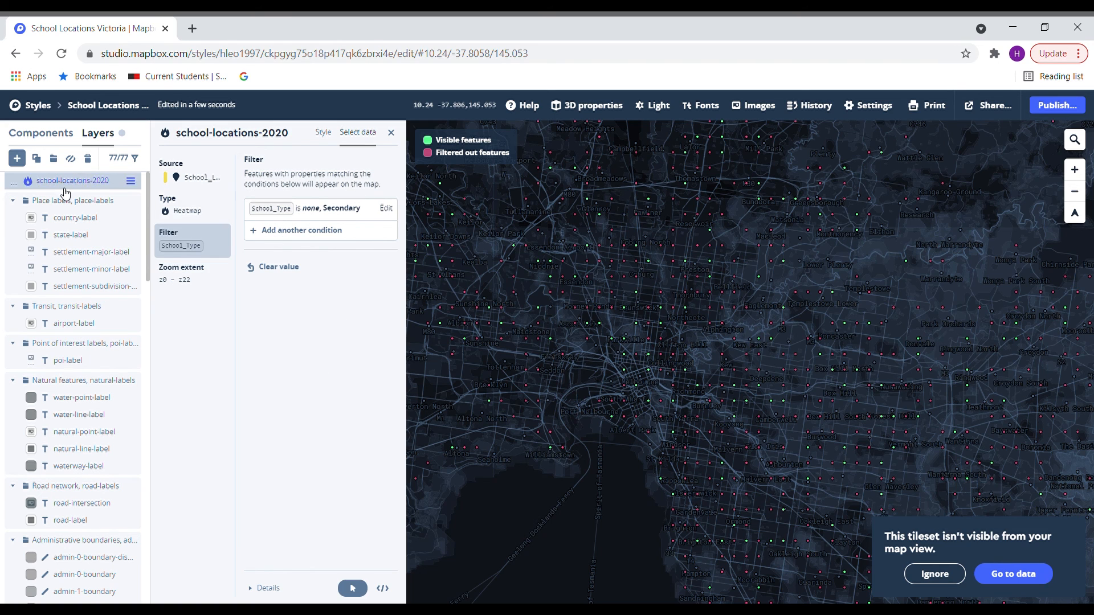
- Examine the filtered school heatmap on the styled map, from Melbourne out to all of Victoria
{"action": "left_click", "coordinate": [52, 137]}
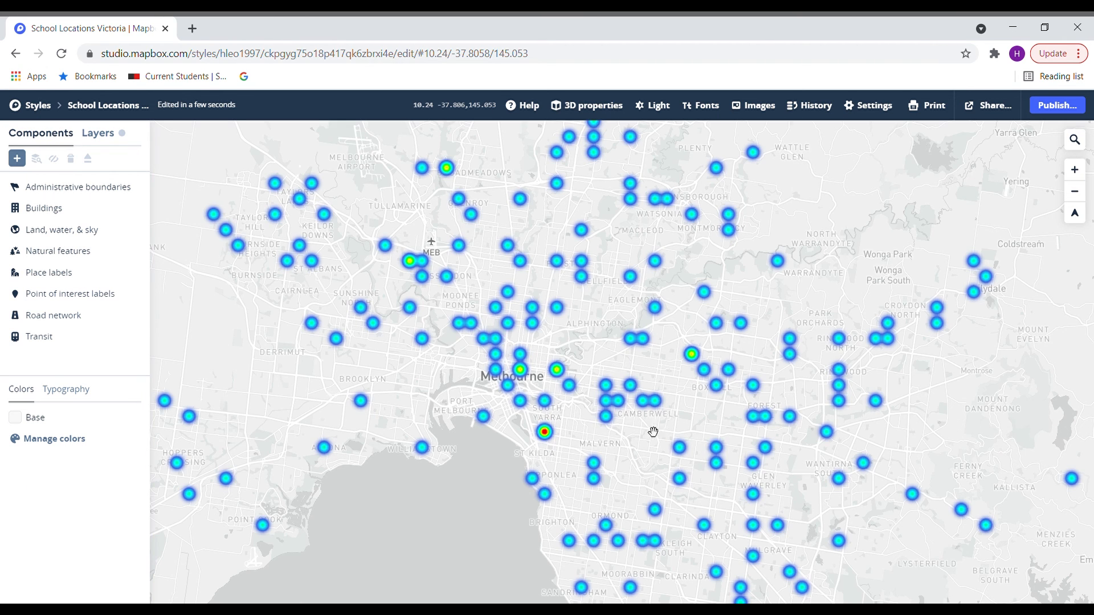
{"action": "scroll", "coordinate": [544, 422], "scroll_direction": "down", "scroll_amount": 3}
{"action": "scroll", "coordinate": [540, 421], "scroll_direction": "down", "scroll_amount": 5}
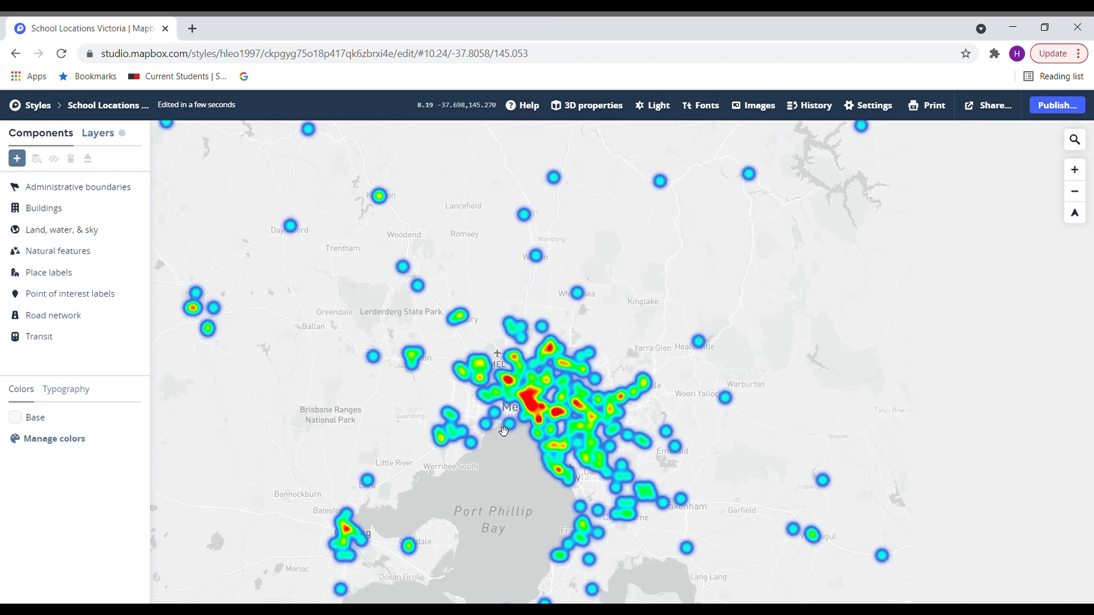
{"action": "scroll", "coordinate": [652, 400], "scroll_direction": "down", "scroll_amount": 5}
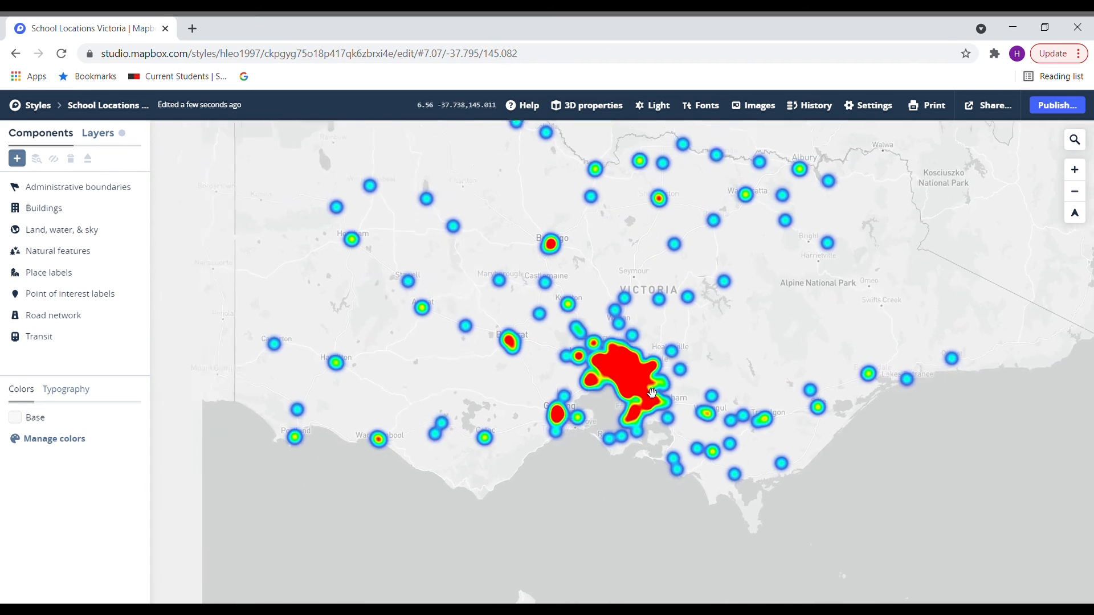
{"action": "left_click_drag", "start_coordinate": [571, 460], "coordinate": [602, 457]}
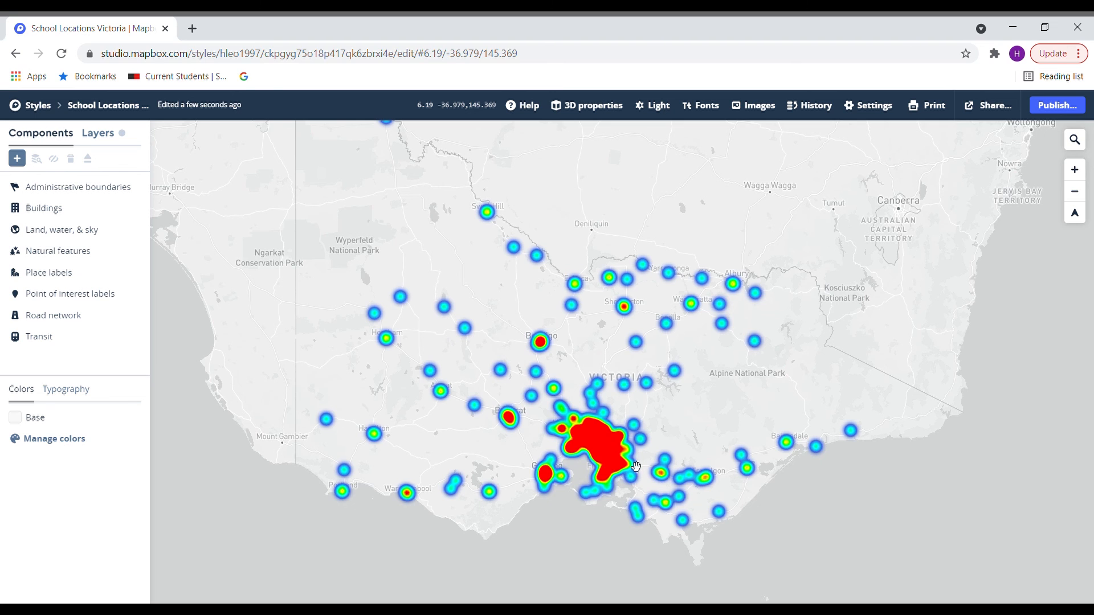
{"action": "left_click_drag", "start_coordinate": [566, 407], "coordinate": [584, 430]}
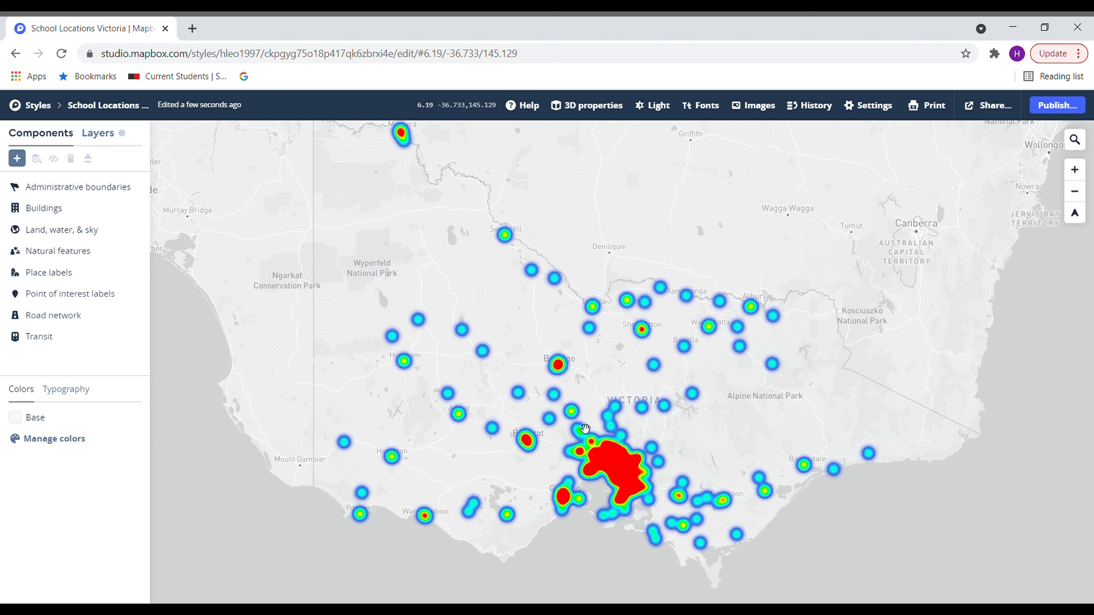